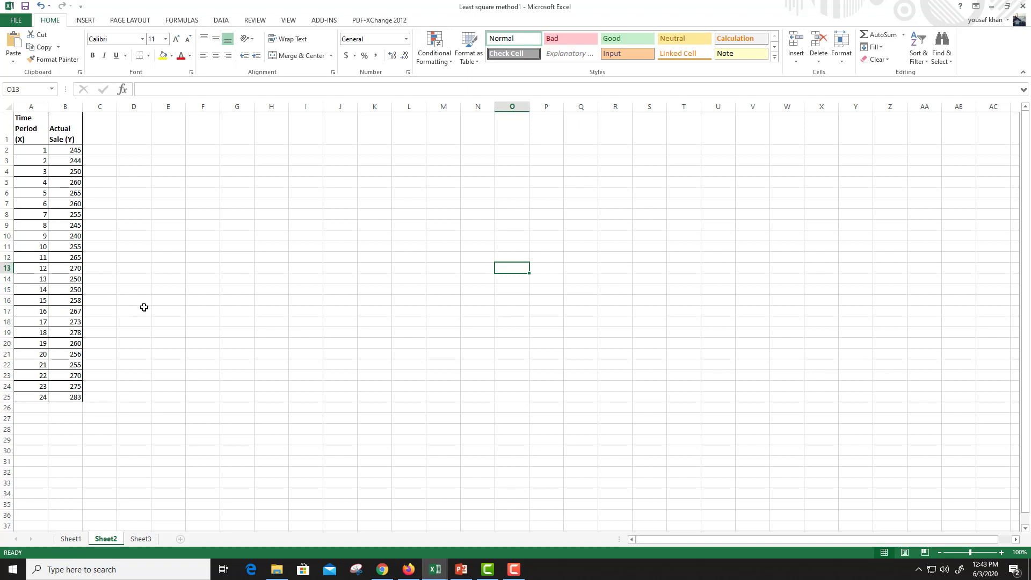
# Step: Examine the trend formula in cell F2 of Sheet1 and the cells it references
pyautogui.click(72, 539)
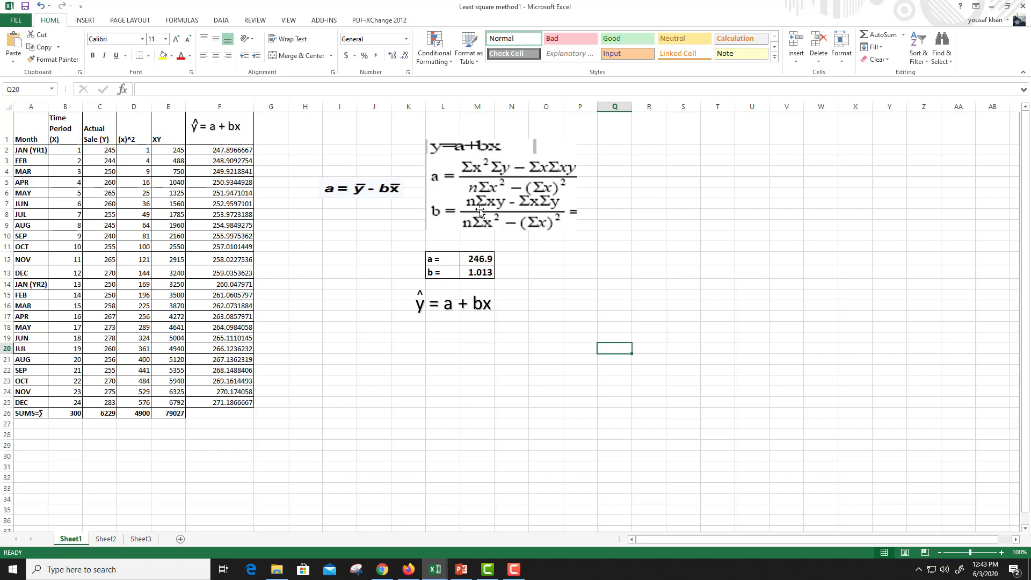
pyautogui.click(234, 151)
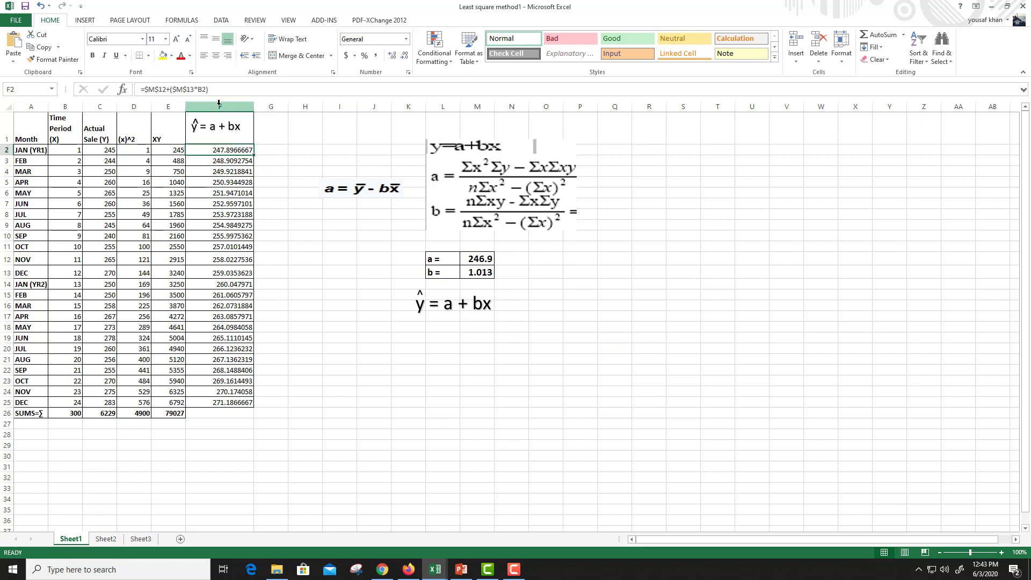
pyautogui.press('F2')
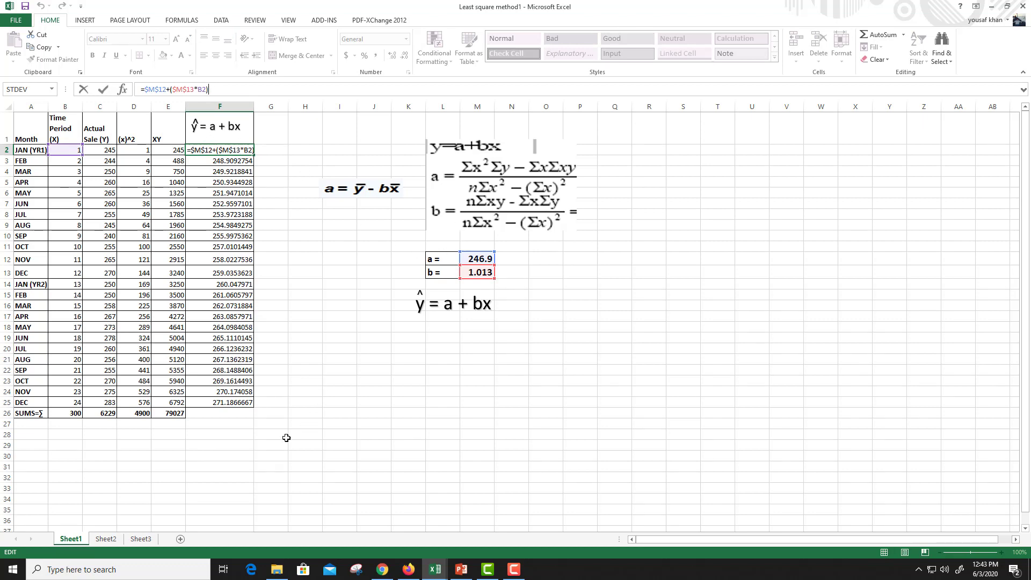
pyautogui.press('Escape')
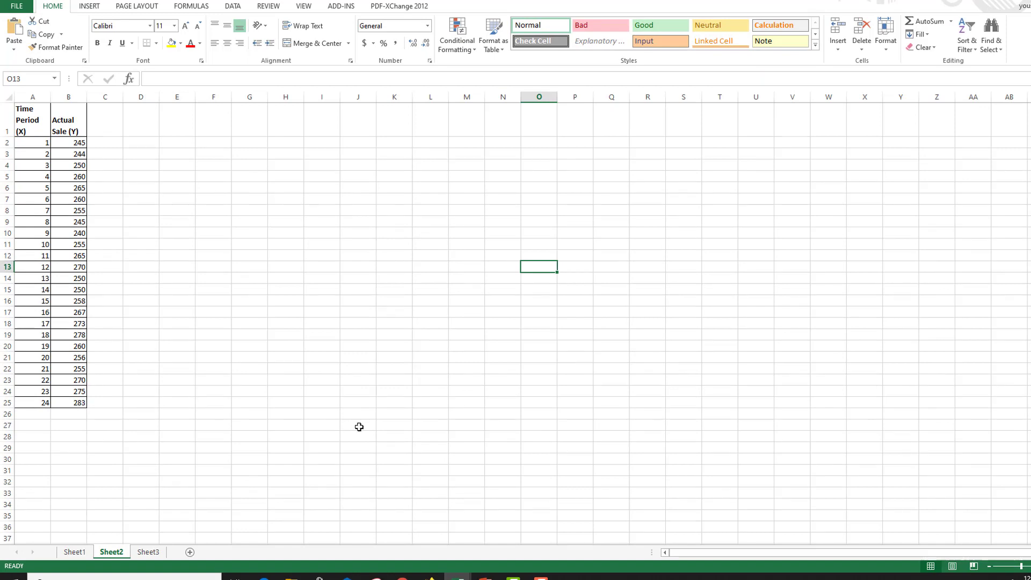
# Step: Open the Excel add-ins list from the program options and confirm the Analysis ToolPak selection
pyautogui.click(17, 7)
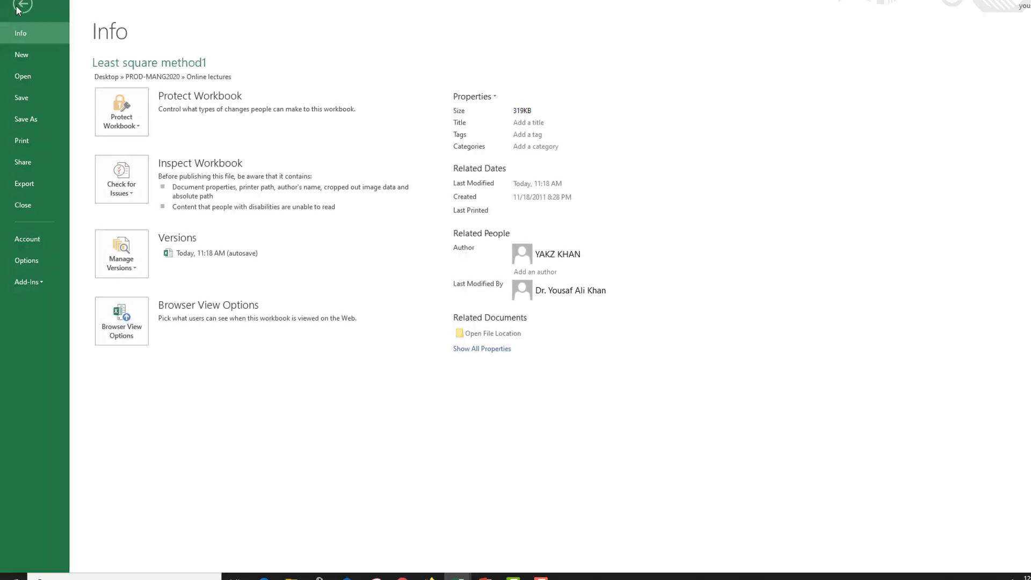
pyautogui.click(26, 260)
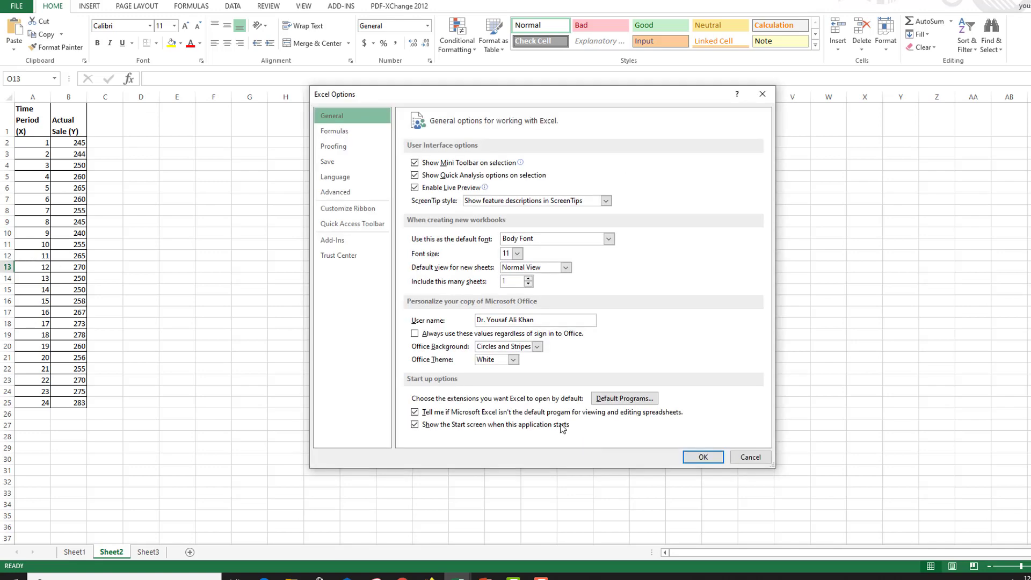
pyautogui.click(335, 243)
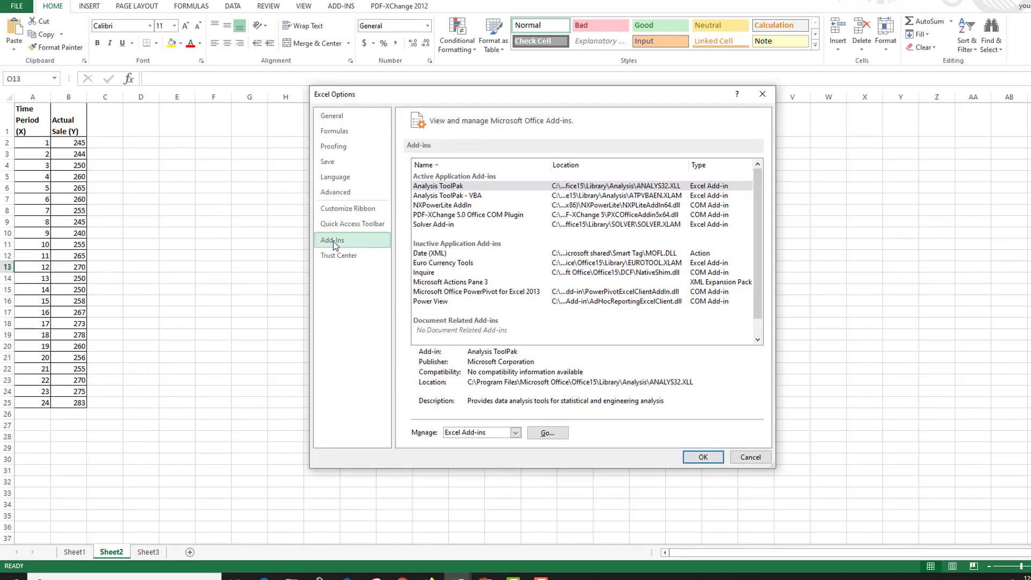
pyautogui.click(548, 433)
pyautogui.moveTo(698, 162); pyautogui.dragTo(210, 120)
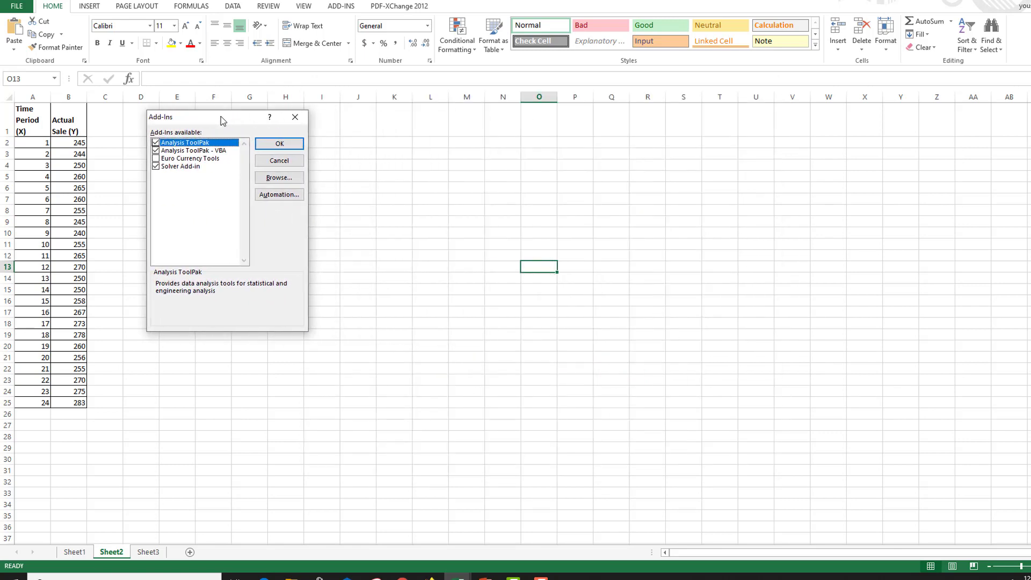
pyautogui.click(156, 149)
pyautogui.click(274, 147)
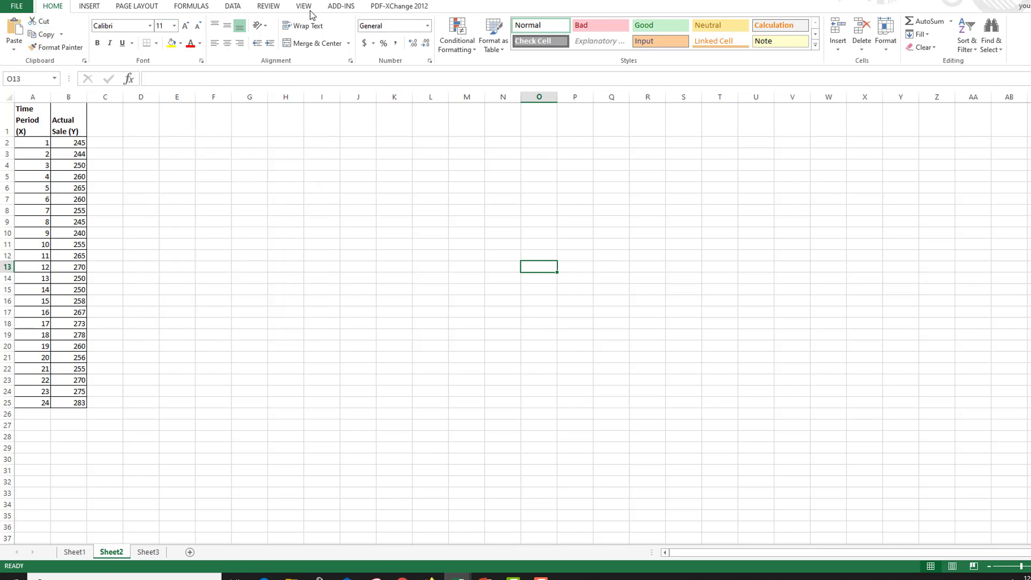
# Step: Start the Regression tool from the Data Analysis tools
pyautogui.click(234, 10)
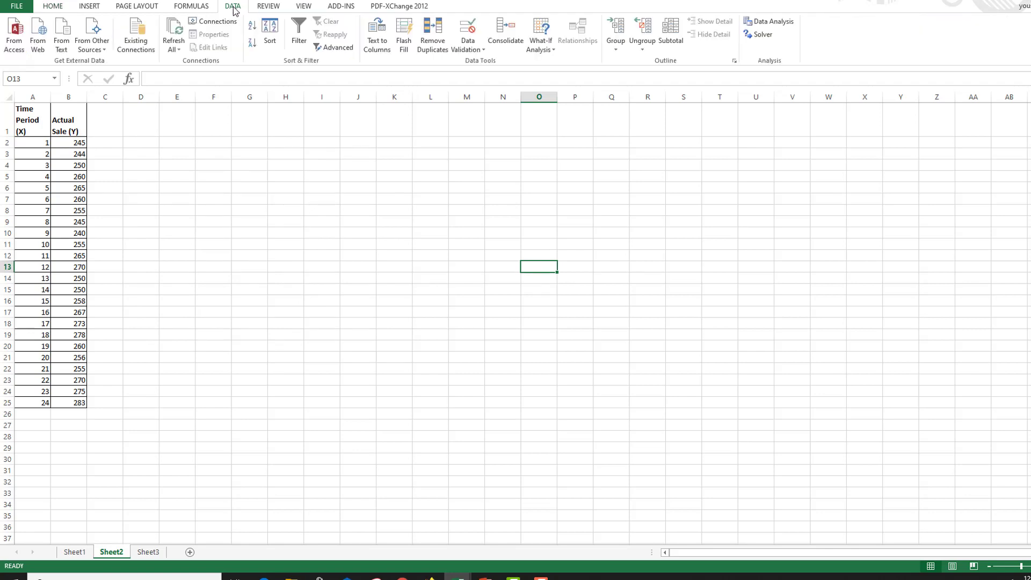
pyautogui.click(765, 24)
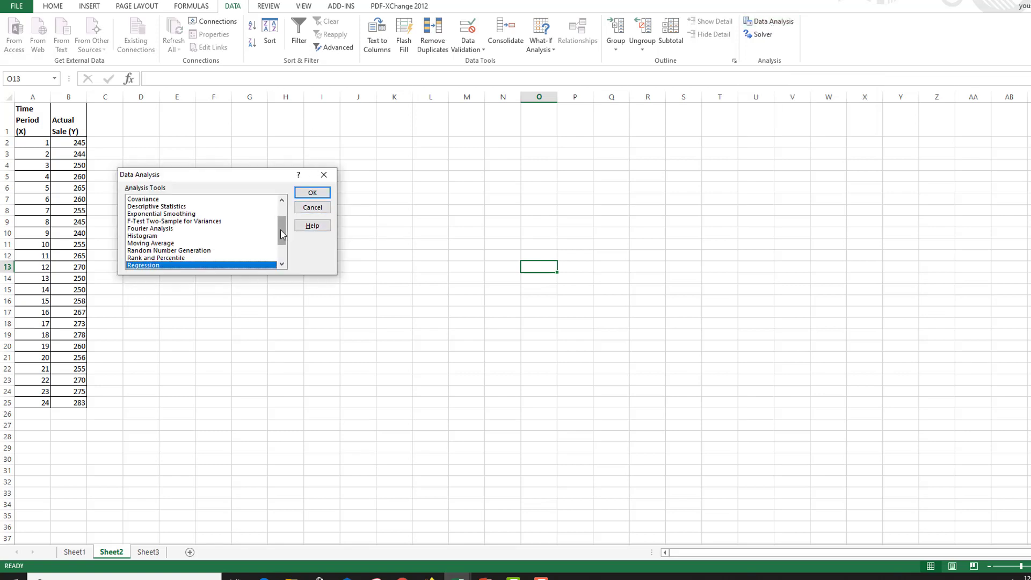
pyautogui.moveTo(285, 240); pyautogui.dragTo(281, 228)
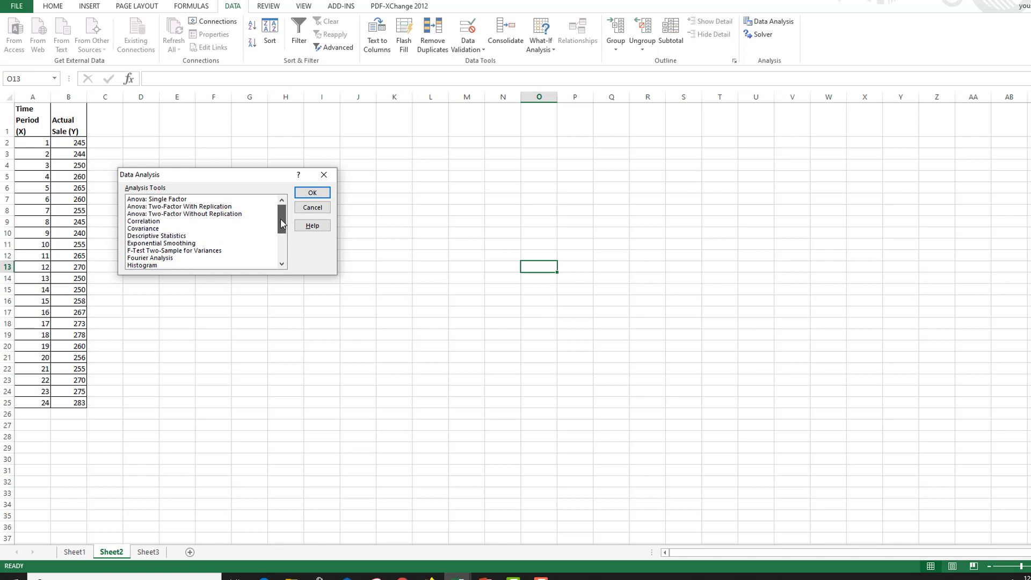
pyautogui.moveTo(283, 232); pyautogui.dragTo(283, 242)
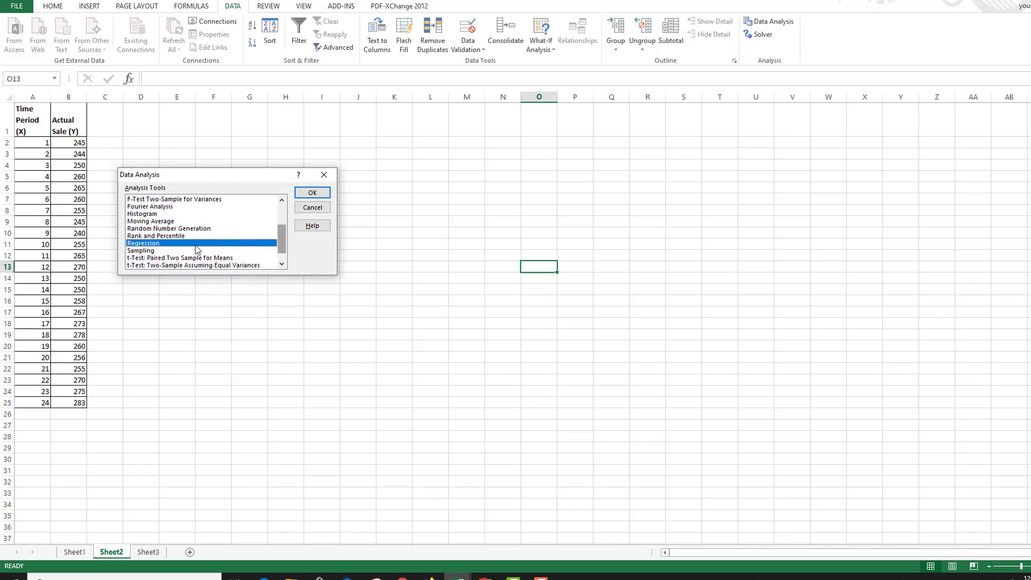
pyautogui.doubleClick(149, 245)
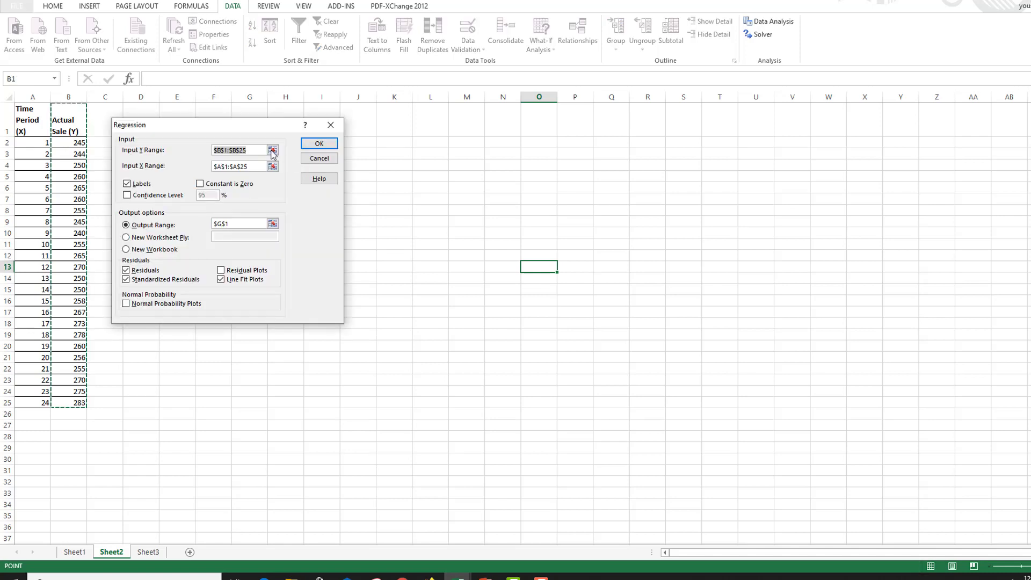
# Step: Set the regression's Input Y Range to the Actual Sale column with its header, $B$1:$B$25
pyautogui.moveTo(222, 121); pyautogui.dragTo(278, 123)
pyautogui.click(328, 151)
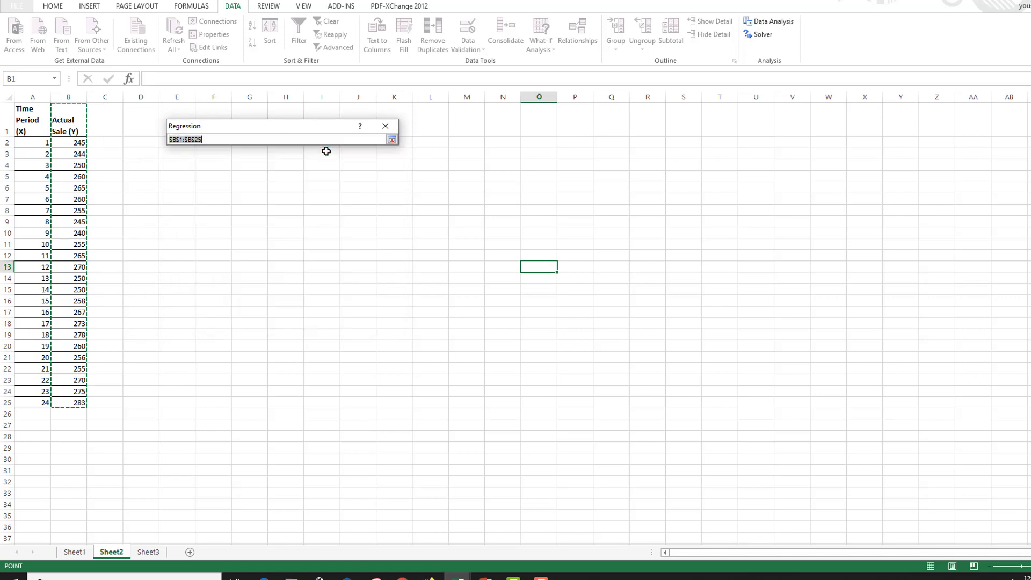
pyautogui.press('BackSpace')
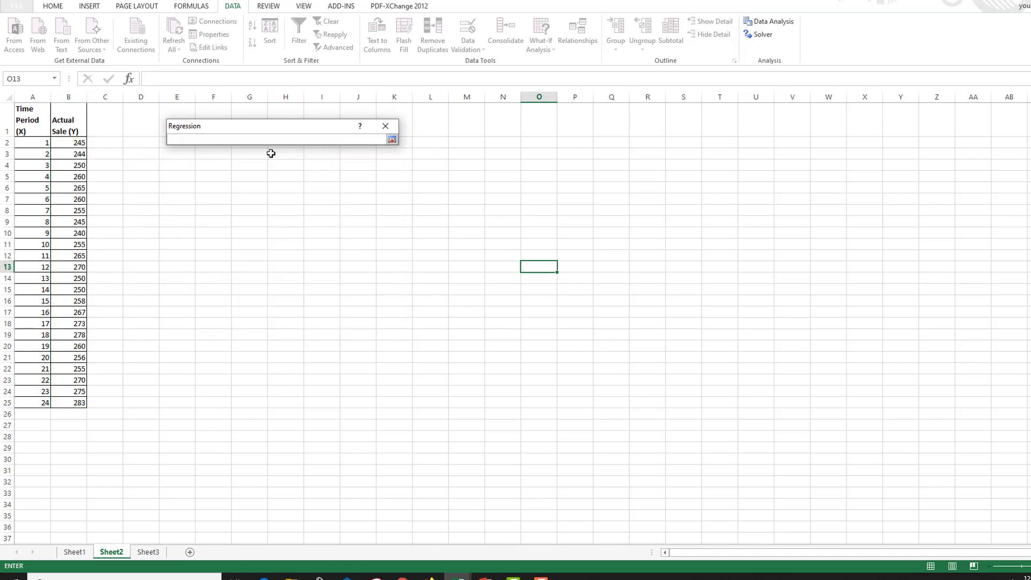
pyautogui.click(392, 139)
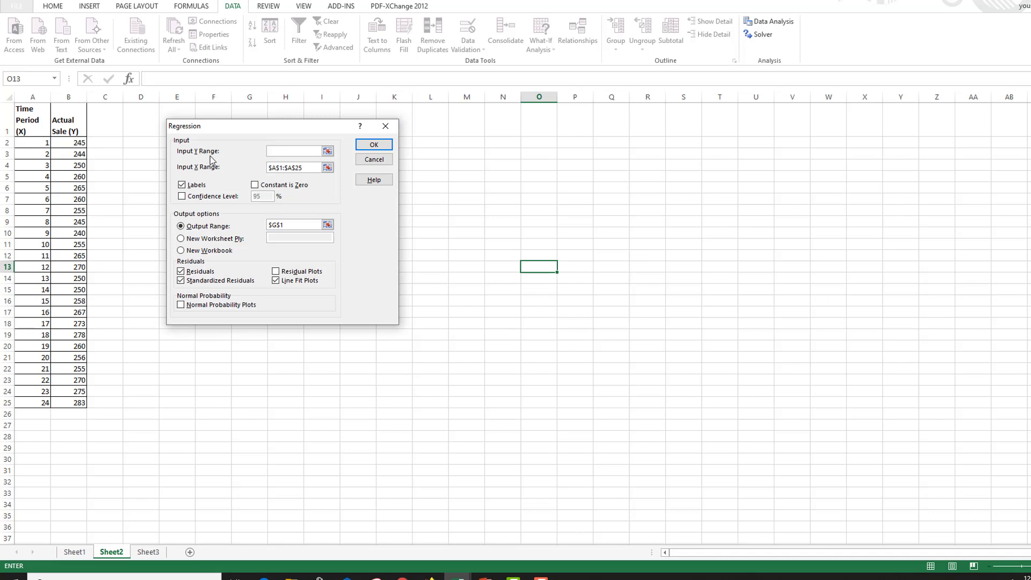
pyautogui.click(327, 151)
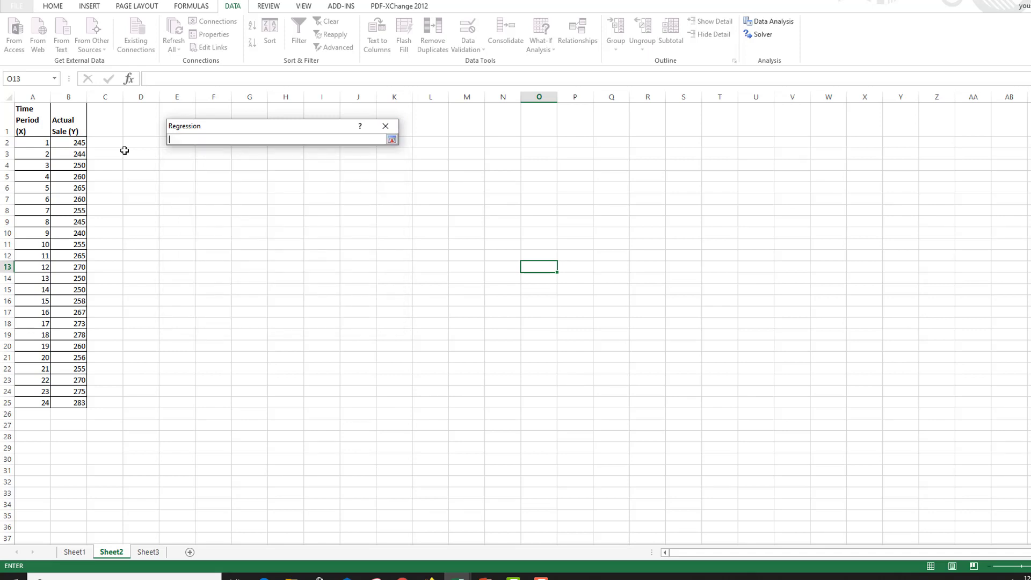
pyautogui.moveTo(73, 132); pyautogui.dragTo(79, 403)
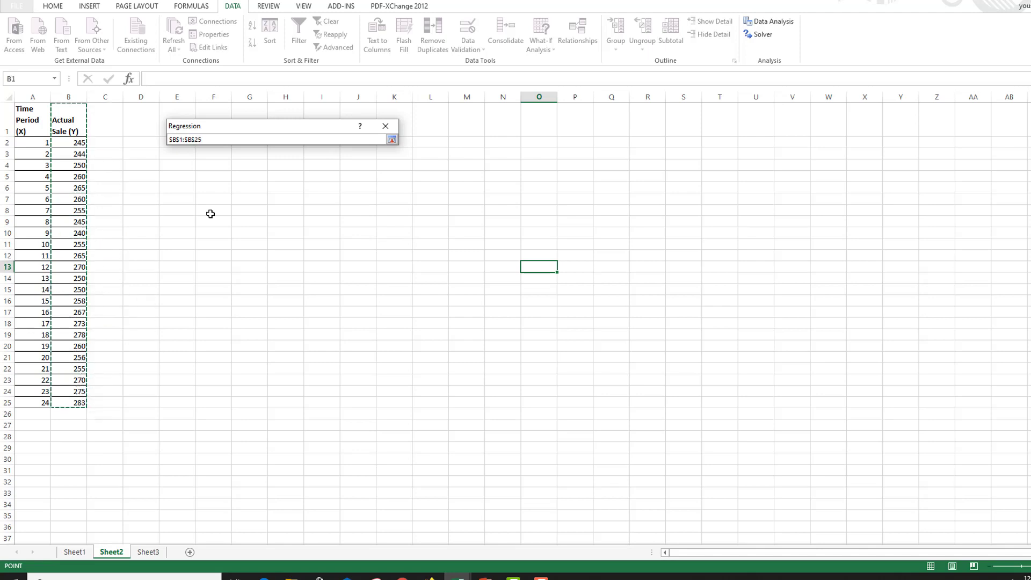
pyautogui.click(392, 139)
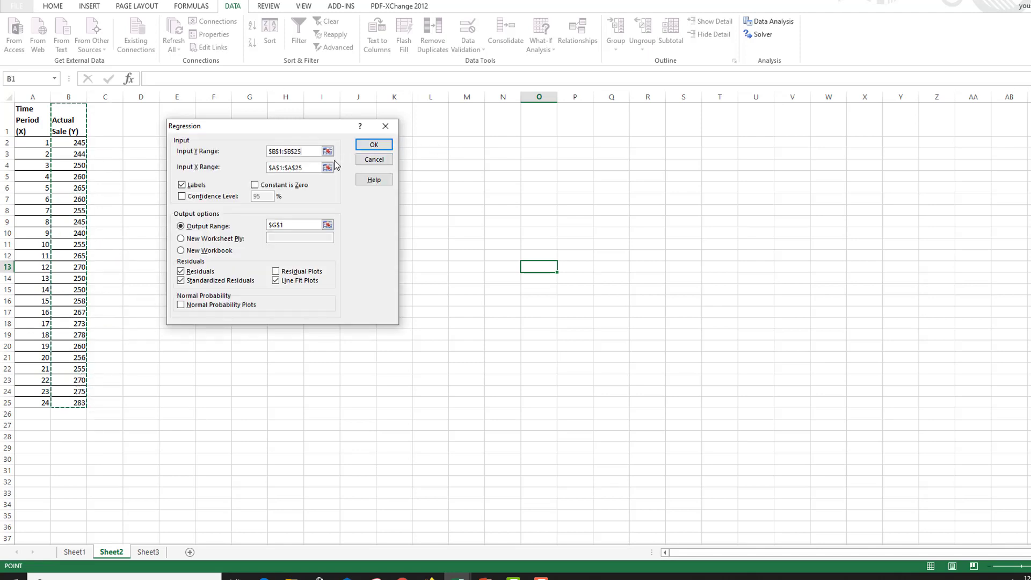
# Step: Set the Input X Range to the Time Period column, $A$1:$A$25, with Labels enabled
pyautogui.click(328, 167)
pyautogui.press('Delete')
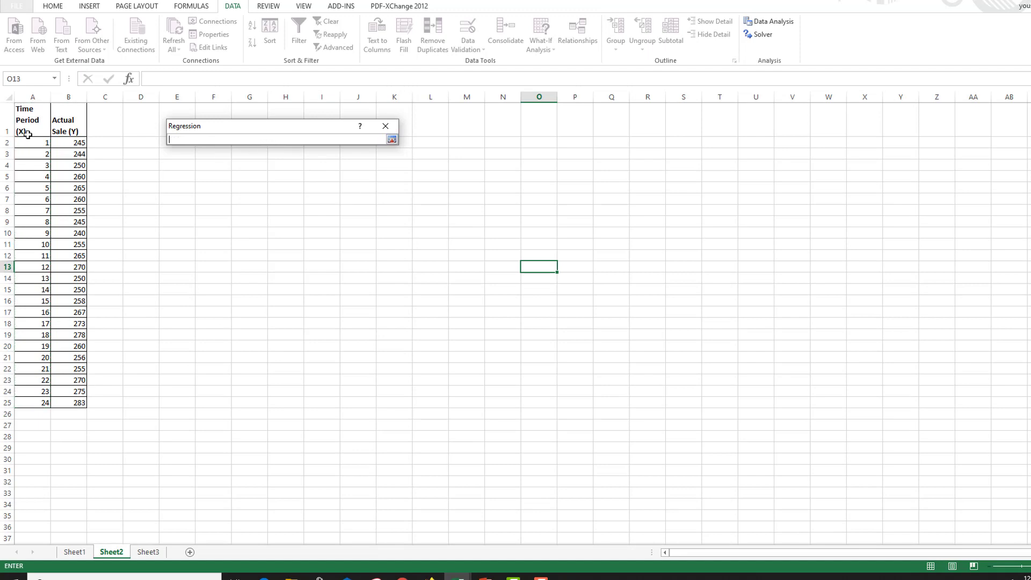
pyautogui.moveTo(26, 127); pyautogui.dragTo(30, 404)
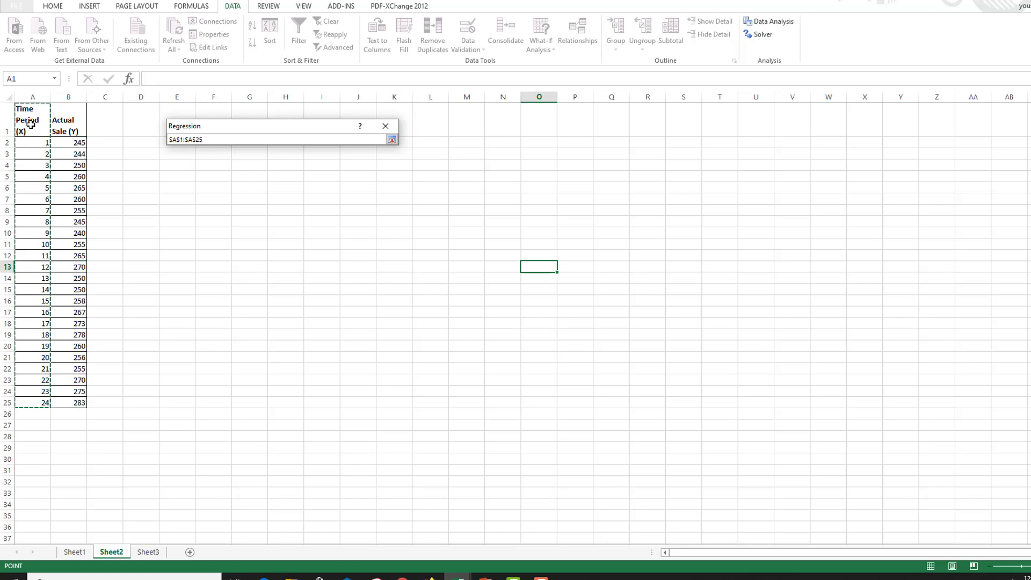
pyautogui.click(392, 140)
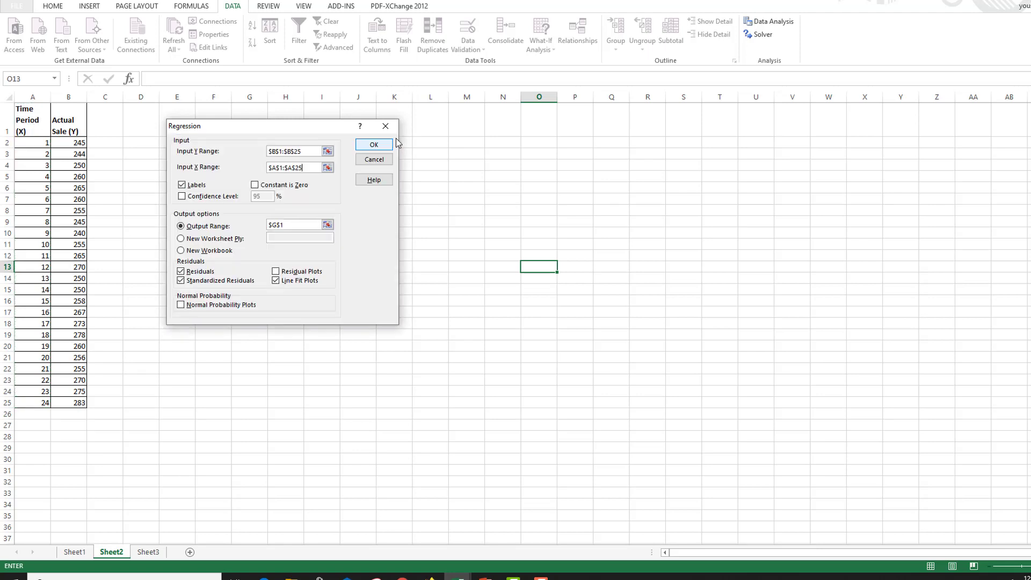
pyautogui.click(183, 187)
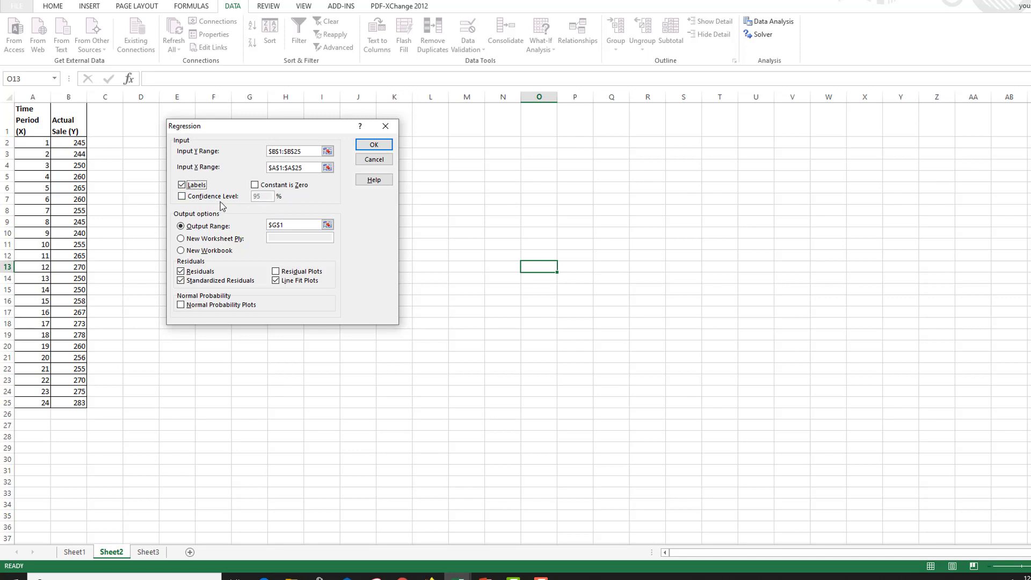
# Step: Run the regression without standardized residuals, placing the output at cell $E$1
pyautogui.moveTo(236, 128); pyautogui.dragTo(207, 127)
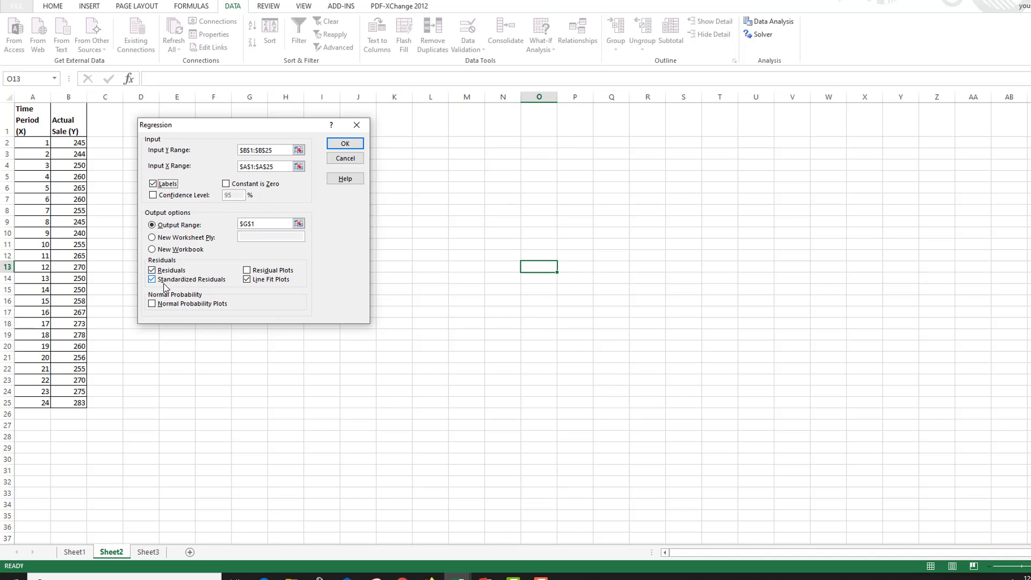
pyautogui.click(154, 281)
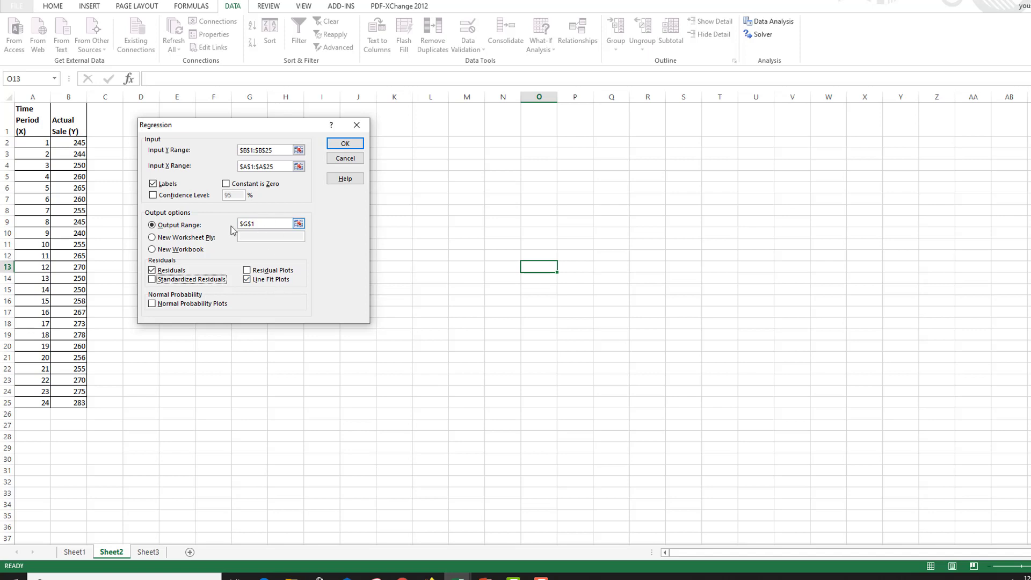
pyautogui.click(300, 224)
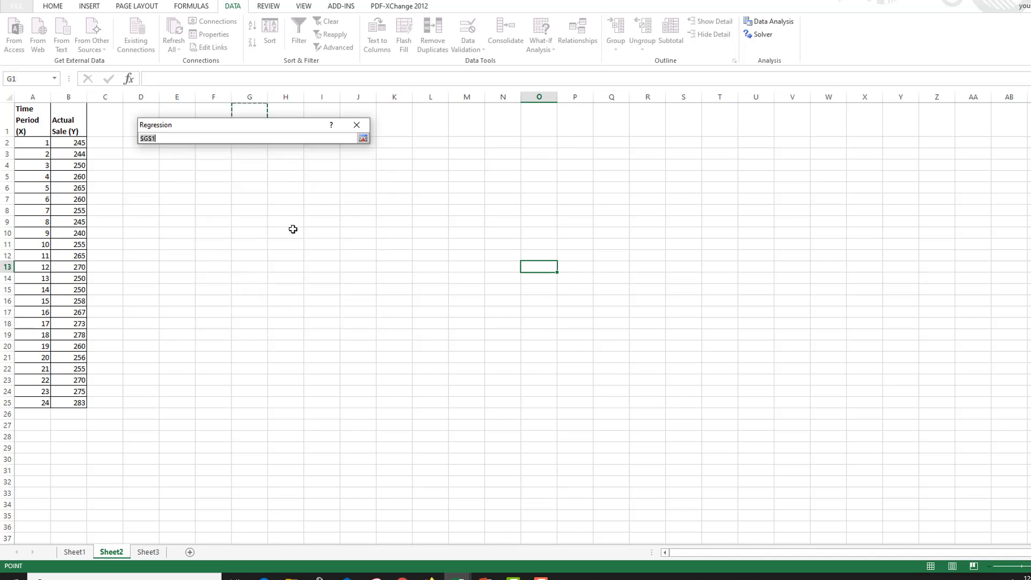
pyautogui.moveTo(229, 133); pyautogui.dragTo(348, 133)
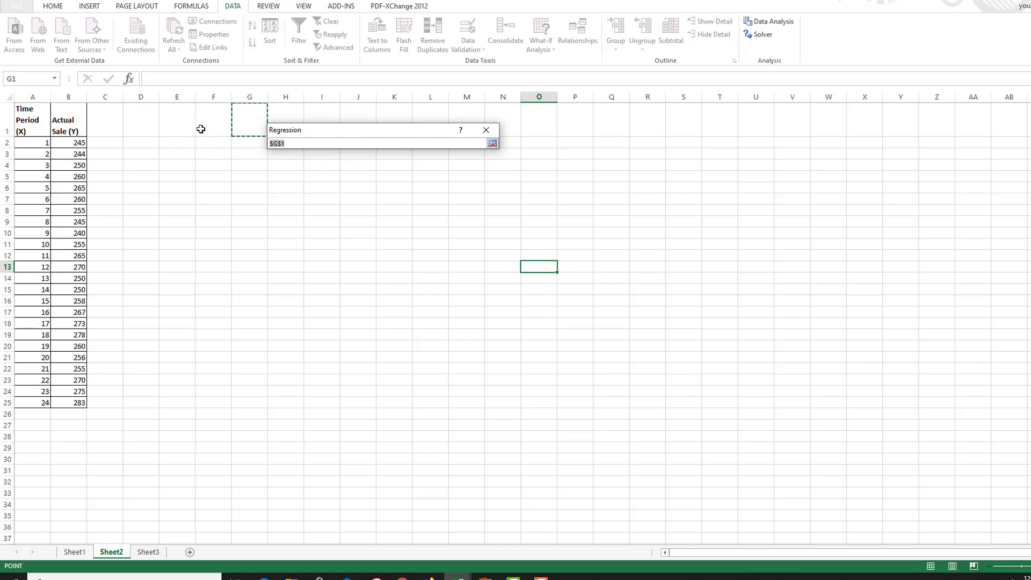
pyautogui.write('$E$1')
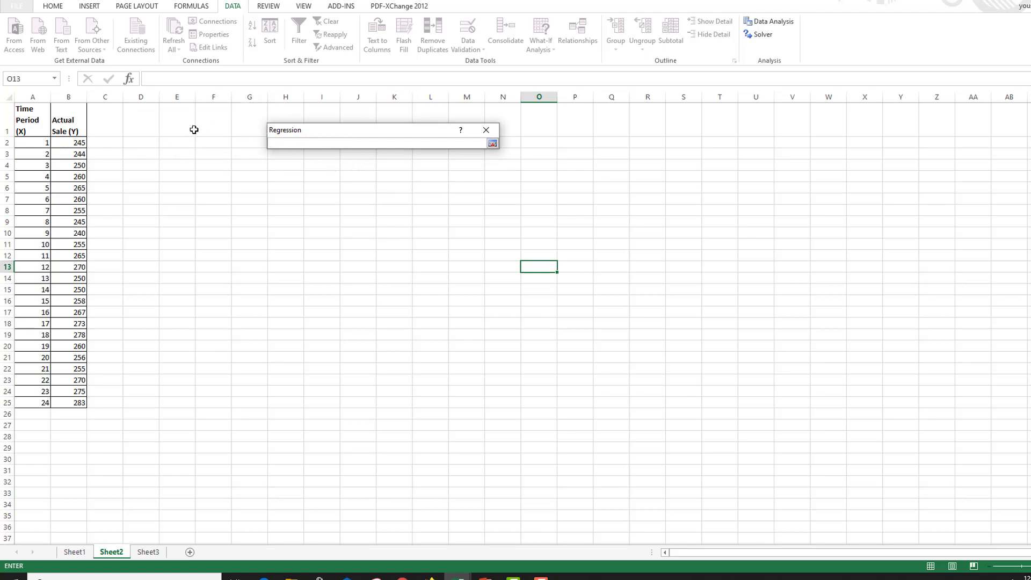
pyautogui.click(178, 130)
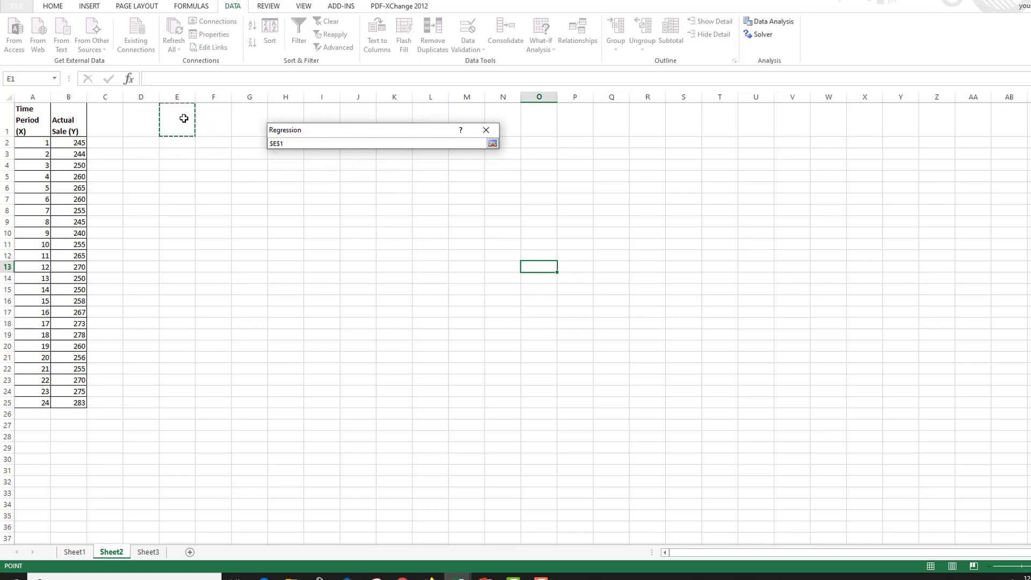
pyautogui.click(493, 144)
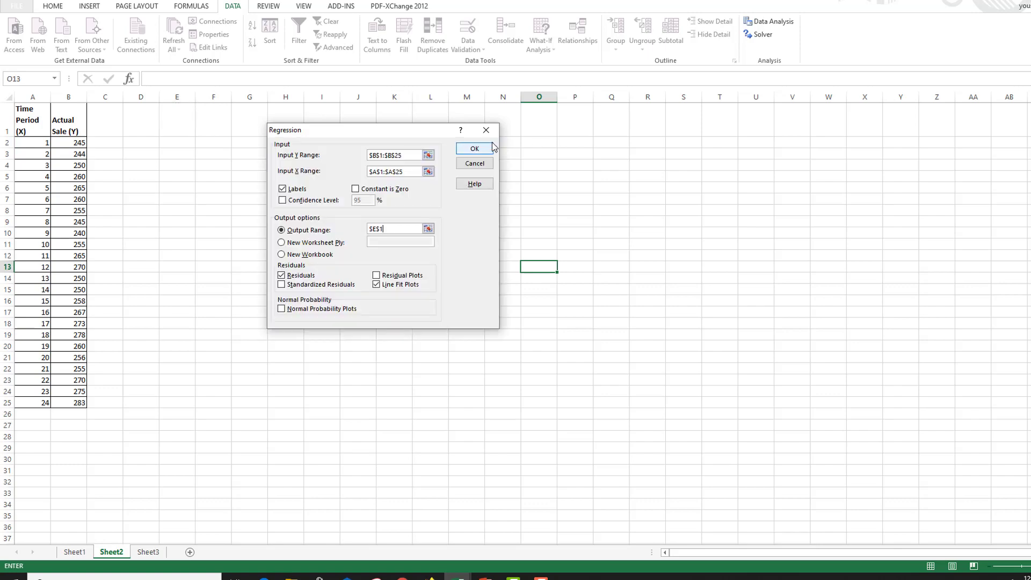
pyautogui.click(473, 148)
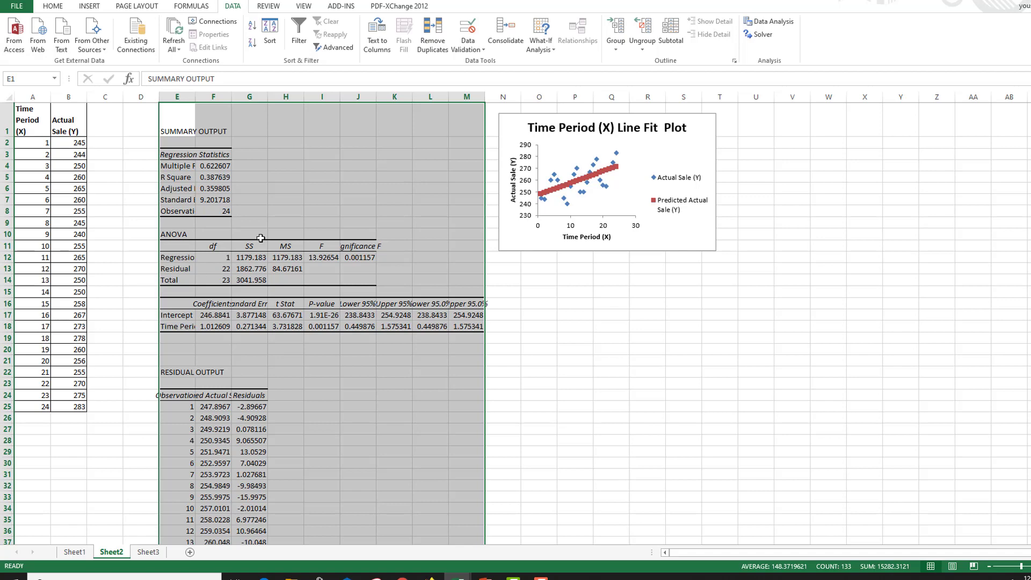
# Step: Widen column E to fit the summary labels and move the line fit plot over the upper part of the summary output
pyautogui.moveTo(195, 98); pyautogui.dragTo(231, 99)
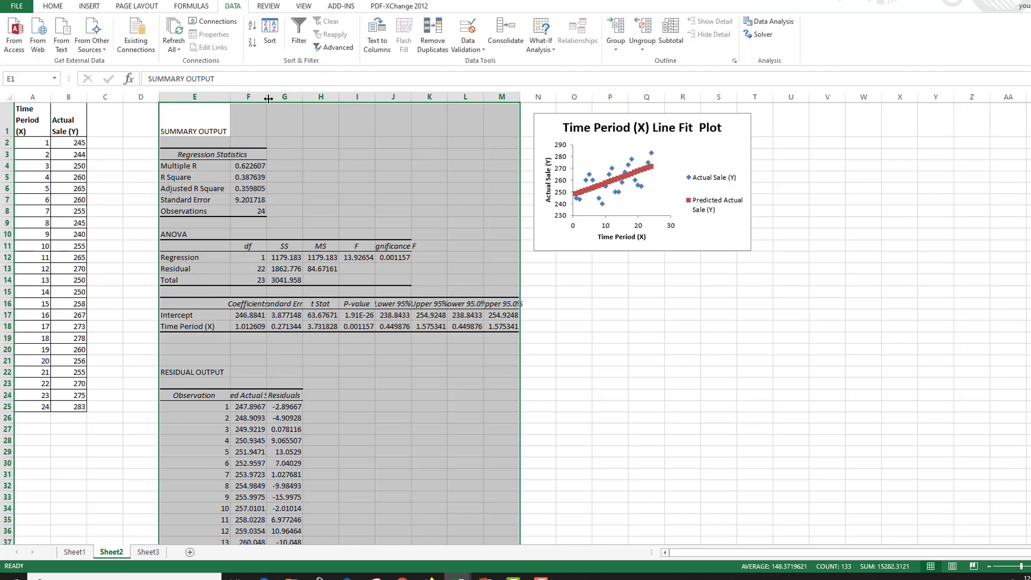
pyautogui.moveTo(266, 98); pyautogui.dragTo(267, 97)
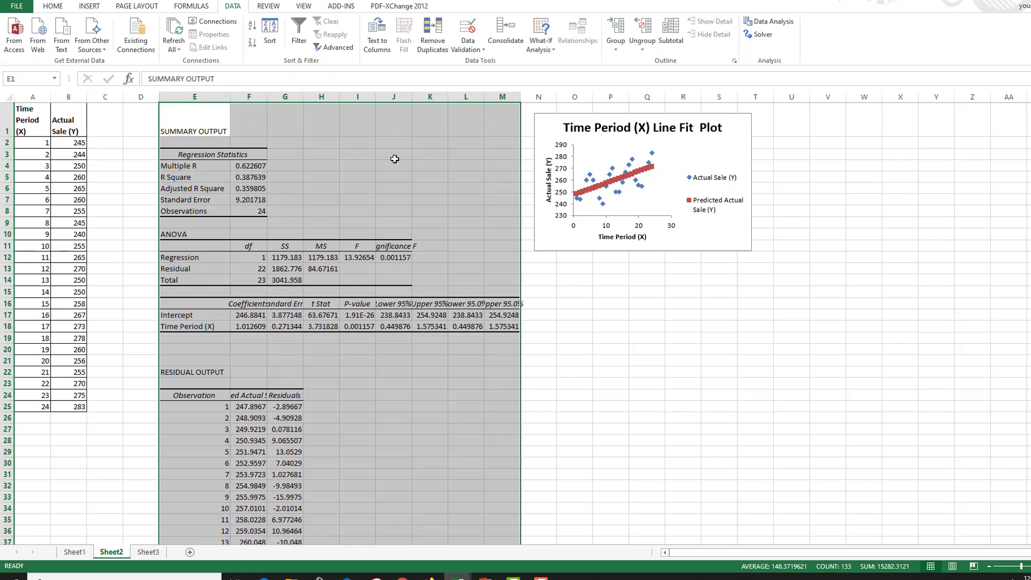
pyautogui.click(604, 116)
pyautogui.moveTo(604, 116); pyautogui.dragTo(215, 106)
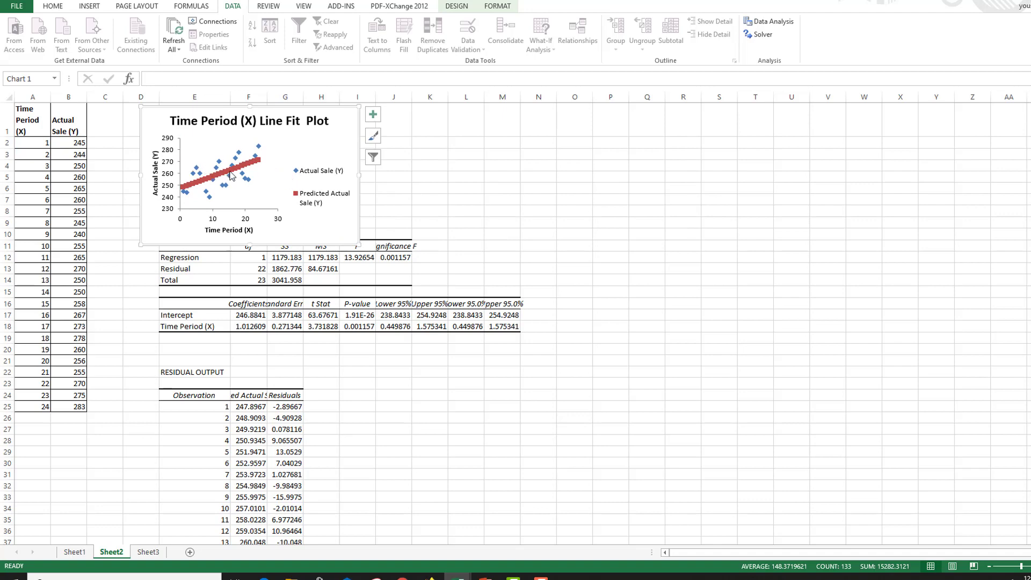
# Step: Move the line fit plot clear of the summary output and auto-fit the F and Significance F columns, I and J
pyautogui.moveTo(218, 184)
pyautogui.moveTo(164, 115)
pyautogui.mouseDown()
pyautogui.moveTo(465, 129)
pyautogui.moveTo(454, 135)
pyautogui.mouseUp()
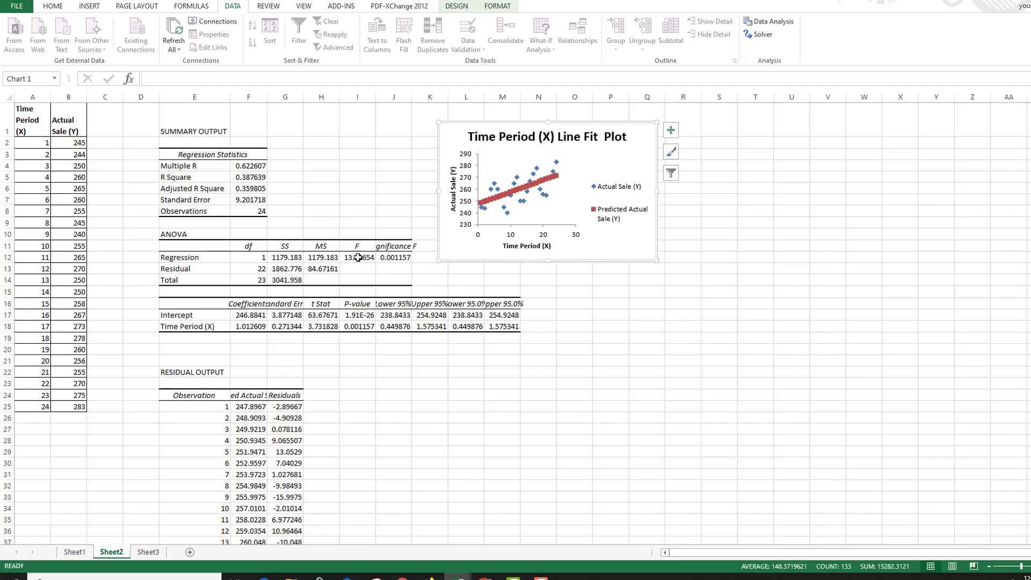
pyautogui.doubleClick(375, 97)
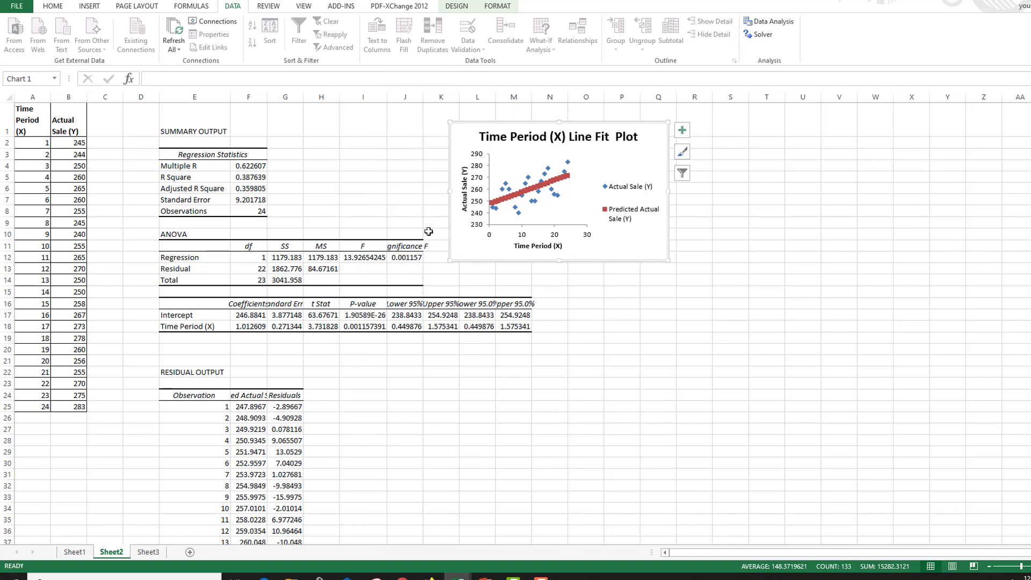
pyautogui.doubleClick(420, 96)
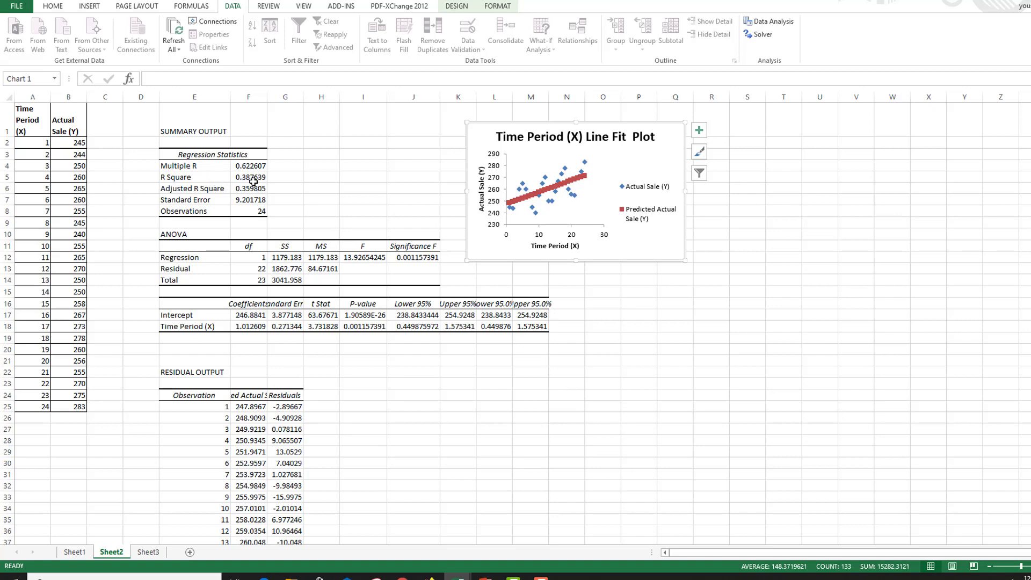
# Step: View the Correlation slide, and compare the regression coefficients on Sheet2 with the manually calculated a and b on Sheet1
pyautogui.hotkey('alt', 'Tab')
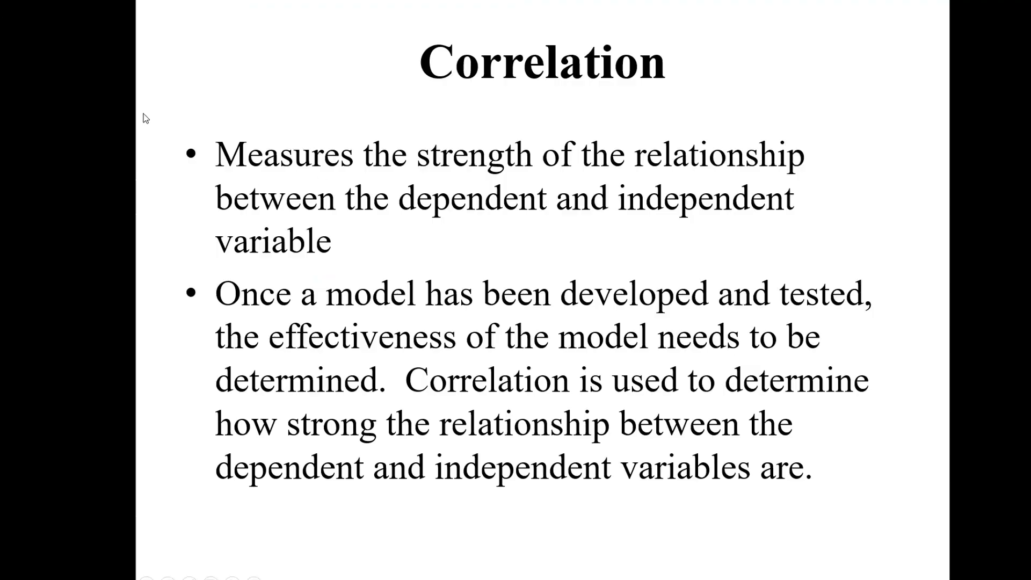
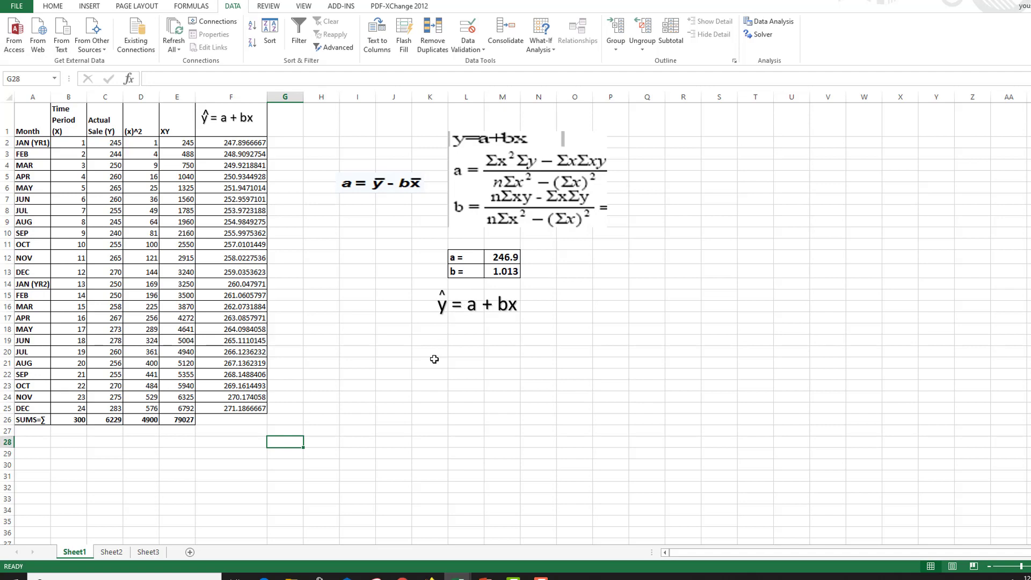
pyautogui.click(122, 553)
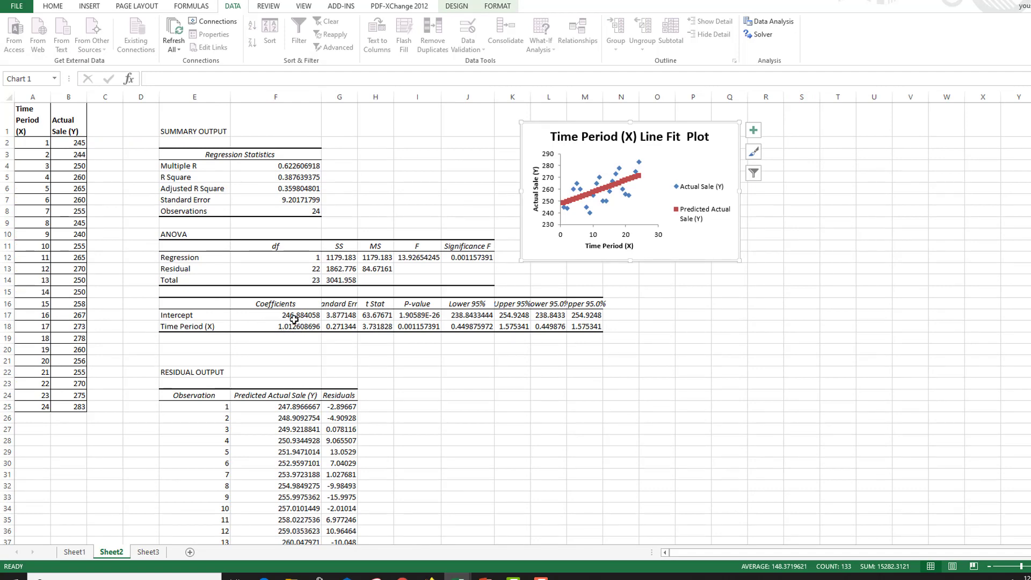
pyautogui.click(74, 553)
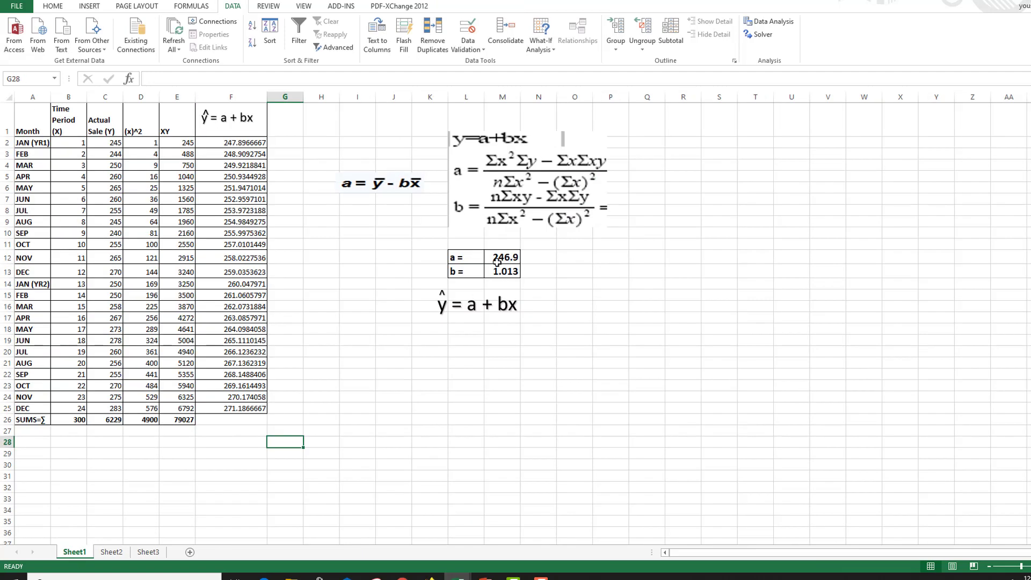
pyautogui.click(111, 553)
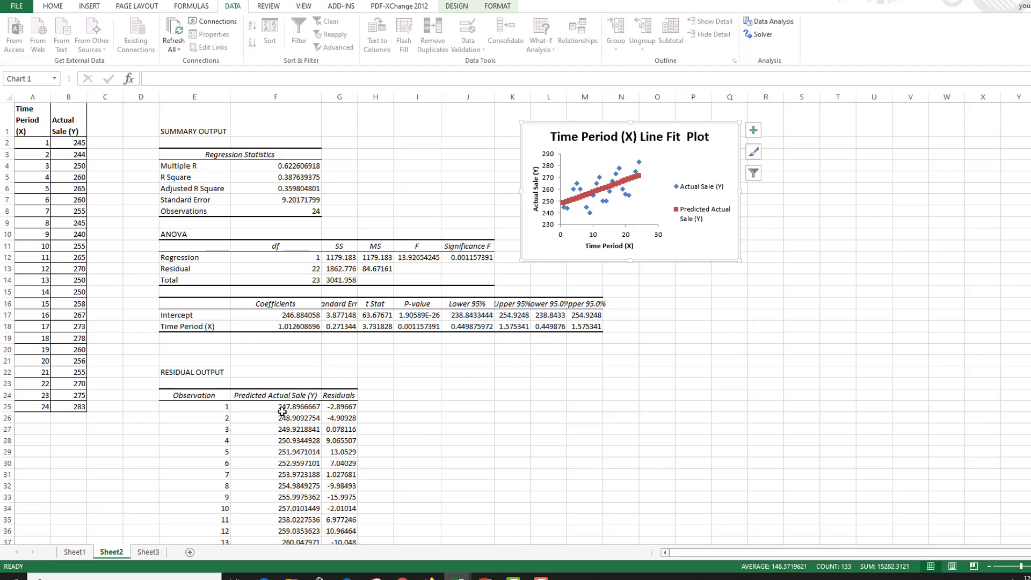
# Step: Review the Predicted Actual Sale (Y) values in the residual output, starting from observation 1
pyautogui.moveTo(282, 410)
pyautogui.mouseDown()
pyautogui.moveTo(301, 418)
pyautogui.moveTo(294, 502)
pyautogui.moveTo(298, 410)
pyautogui.mouseUp()
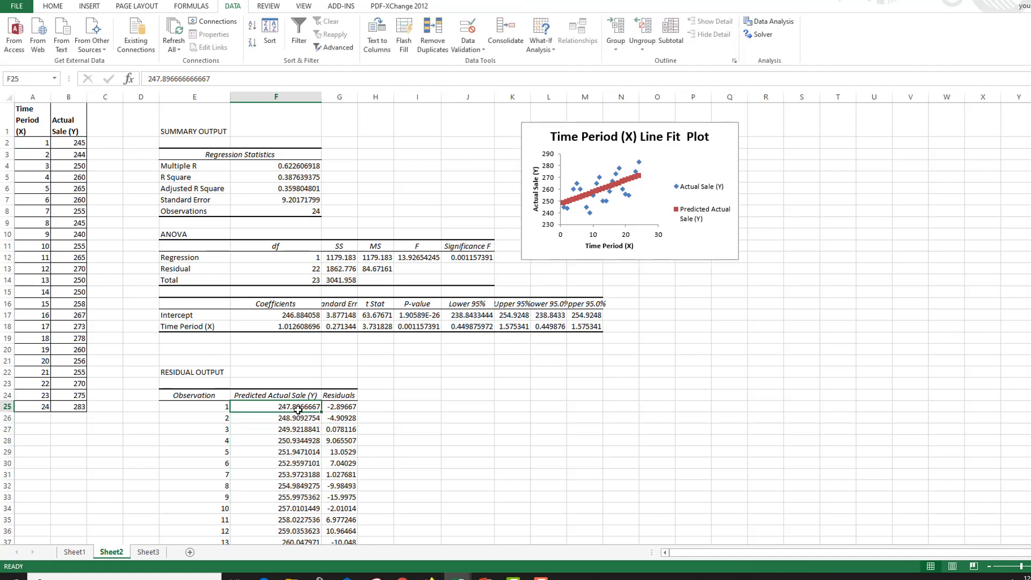
pyautogui.scroll(-1, 383, 450)
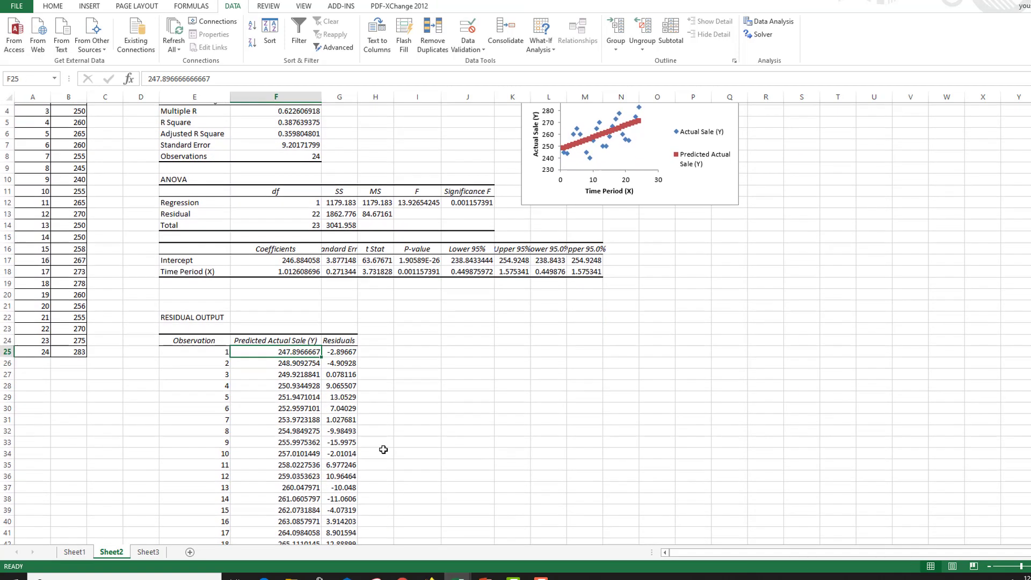
pyautogui.scroll(-1, 384, 450)
pyautogui.scroll(2, 279, 371)
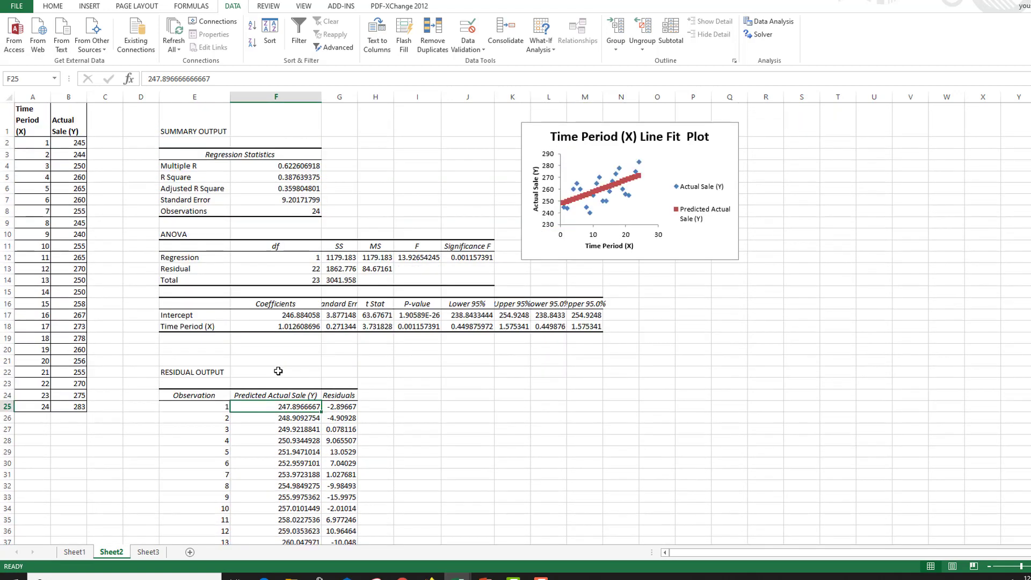
pyautogui.scroll(-1, 304, 429)
pyautogui.scroll(1, 299, 426)
# Step: Handwrite the equation ŷ = a + bx in red ink directly below the coefficients table
pyautogui.click(455, 8)
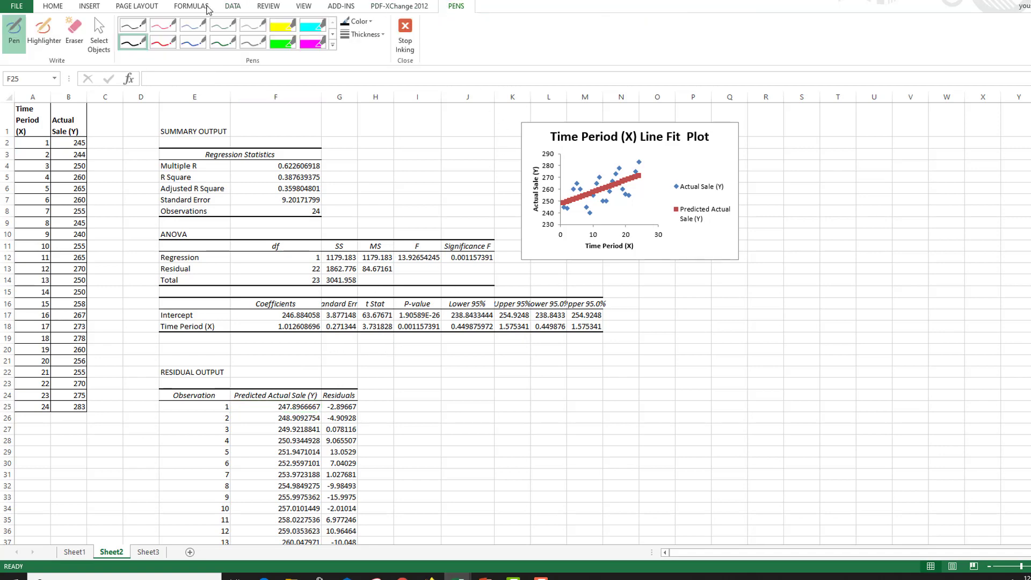
pyautogui.click(166, 26)
pyautogui.moveTo(268, 341)
pyautogui.mouseDown()
pyautogui.moveTo(297, 353)
pyautogui.moveTo(337, 346)
pyautogui.mouseUp()
pyautogui.moveTo(329, 339)
pyautogui.mouseDown()
pyautogui.moveTo(330, 354)
pyautogui.moveTo(362, 350)
pyautogui.mouseUp()
pyautogui.moveTo(362, 342); pyautogui.dragTo(355, 351)
# Step: Handwrite the fitted equation ŷ = 246.88 + 1.012(x) under the general equation, with a 1 beneath the underlined x
pyautogui.moveTo(287, 367); pyautogui.dragTo(283, 378)
pyautogui.moveTo(282, 365); pyautogui.dragTo(288, 364)
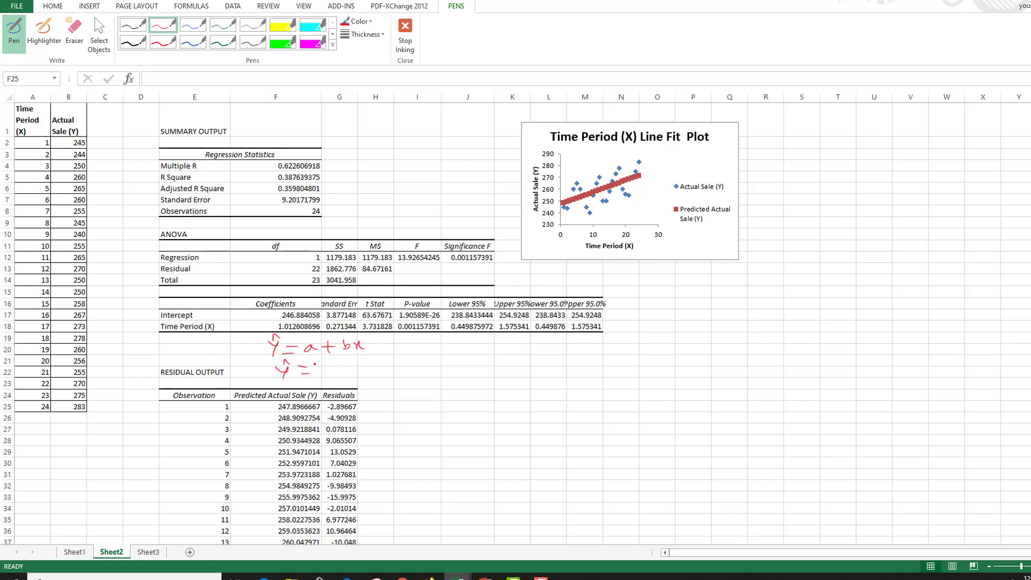
pyautogui.moveTo(316, 365); pyautogui.dragTo(343, 374)
pyautogui.click(358, 363)
pyautogui.moveTo(370, 366); pyautogui.dragTo(402, 368)
pyautogui.moveTo(396, 365)
pyautogui.mouseDown()
pyautogui.moveTo(396, 376)
pyautogui.moveTo(435, 365)
pyautogui.mouseUp()
pyautogui.moveTo(441, 363); pyautogui.dragTo(485, 371)
pyautogui.moveTo(484, 363); pyautogui.dragTo(477, 372)
pyautogui.moveTo(487, 358)
pyautogui.mouseDown()
pyautogui.moveTo(487, 374)
pyautogui.moveTo(475, 376)
pyautogui.mouseUp()
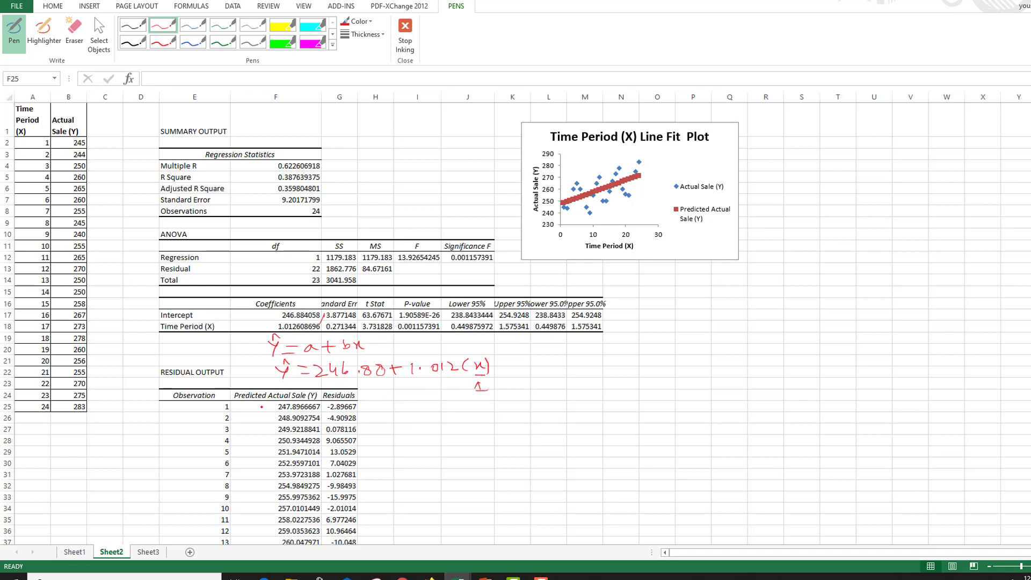
# Step: Draw red arrows to the first two predicted sale values and underline the decimals of the handwritten intercept
pyautogui.moveTo(260, 409)
pyautogui.mouseDown()
pyautogui.moveTo(276, 407)
pyautogui.moveTo(264, 415)
pyautogui.mouseUp()
pyautogui.moveTo(356, 380); pyautogui.dragTo(383, 382)
pyautogui.moveTo(263, 415); pyautogui.dragTo(269, 420)
# Step: Stop inking and move the line fit plot farther from the summary tables, over columns M to R
pyautogui.moveTo(554, 138); pyautogui.dragTo(349, 137)
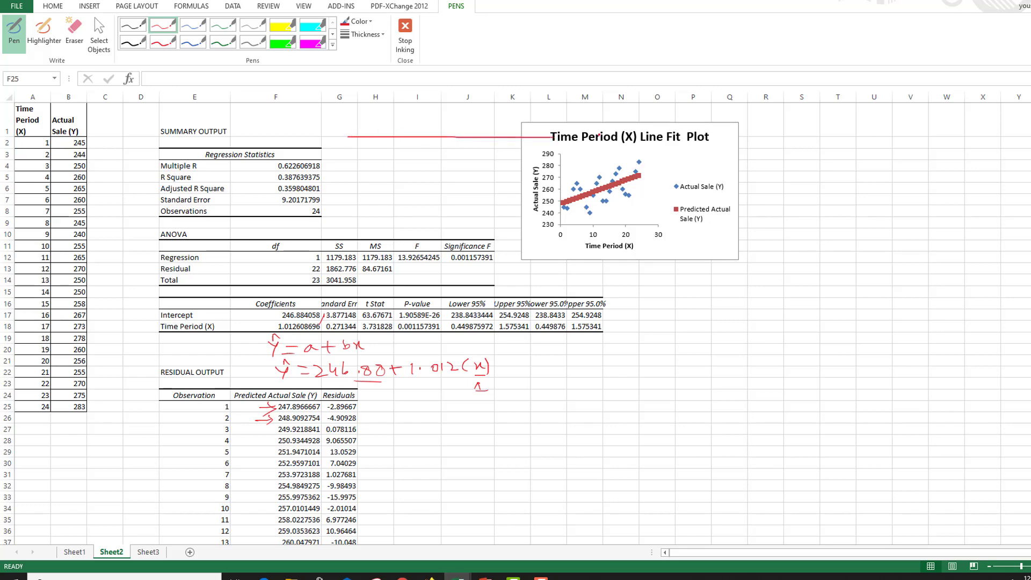
pyautogui.press('Escape')
pyautogui.click(663, 170)
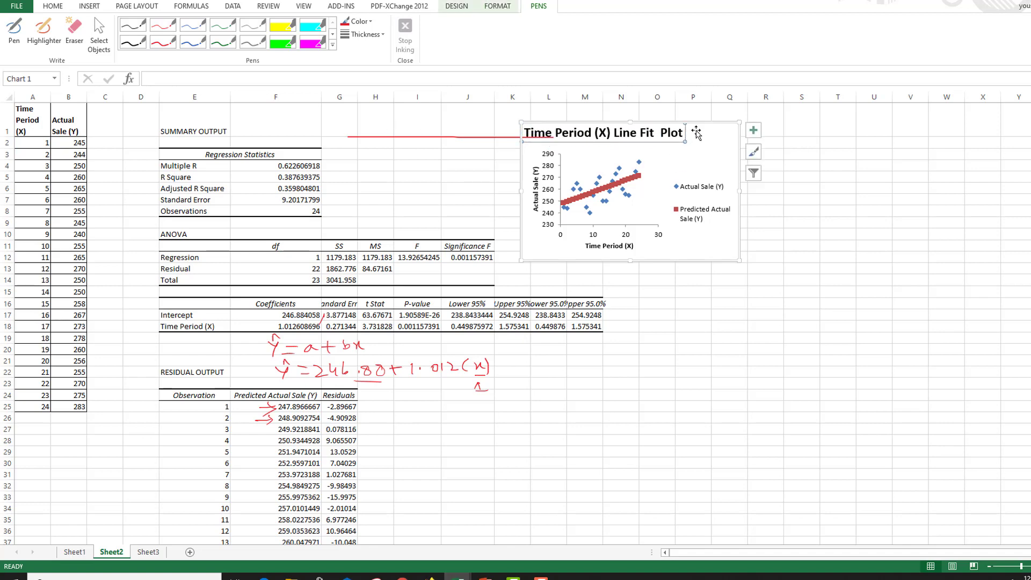
pyautogui.moveTo(662, 170); pyautogui.dragTo(372, 160)
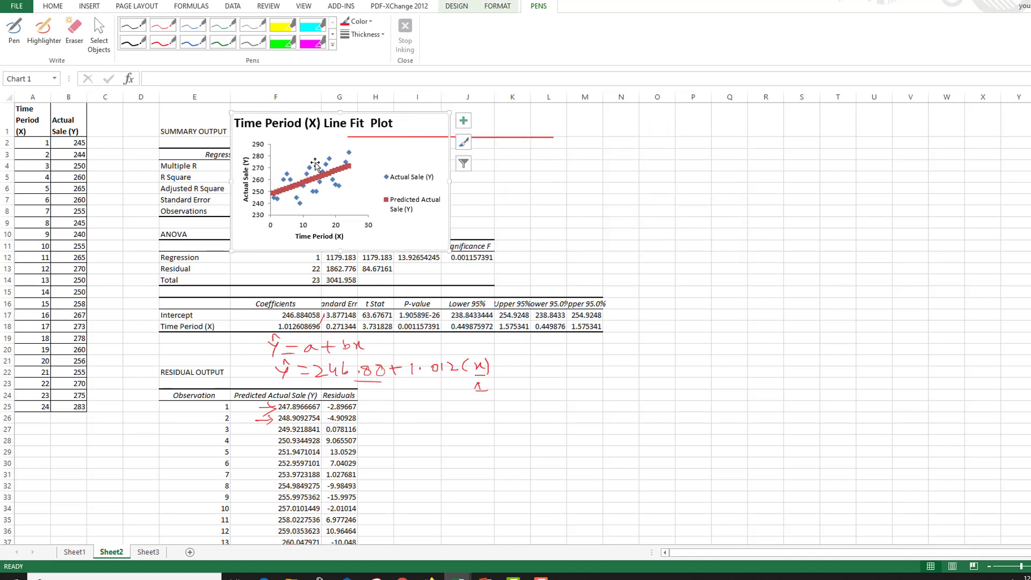
pyautogui.moveTo(406, 129); pyautogui.dragTo(747, 126)
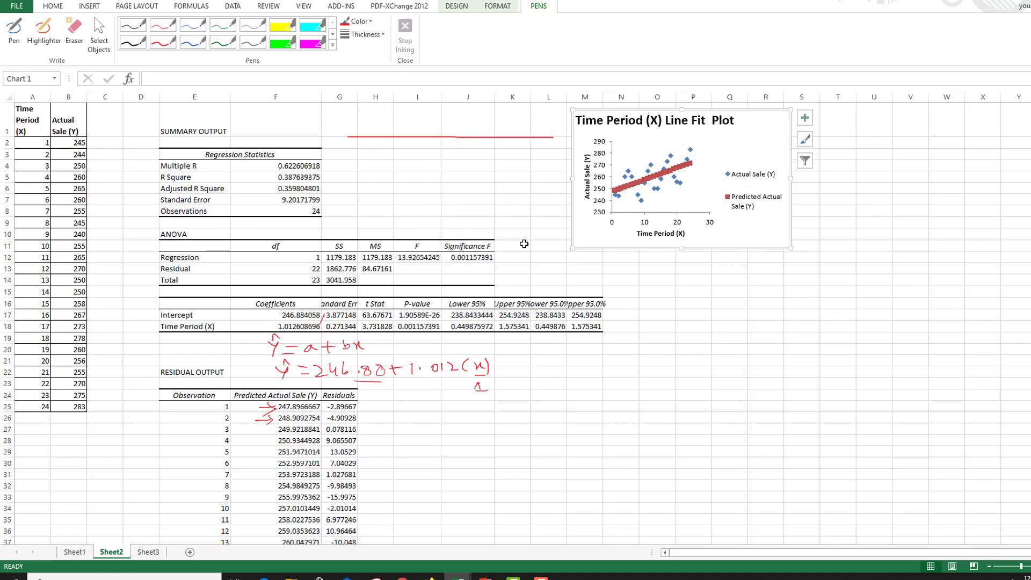
# Step: Inspect the F statistic, the Significance F value and the intercept's P-value in the regression output
pyautogui.click(415, 257)
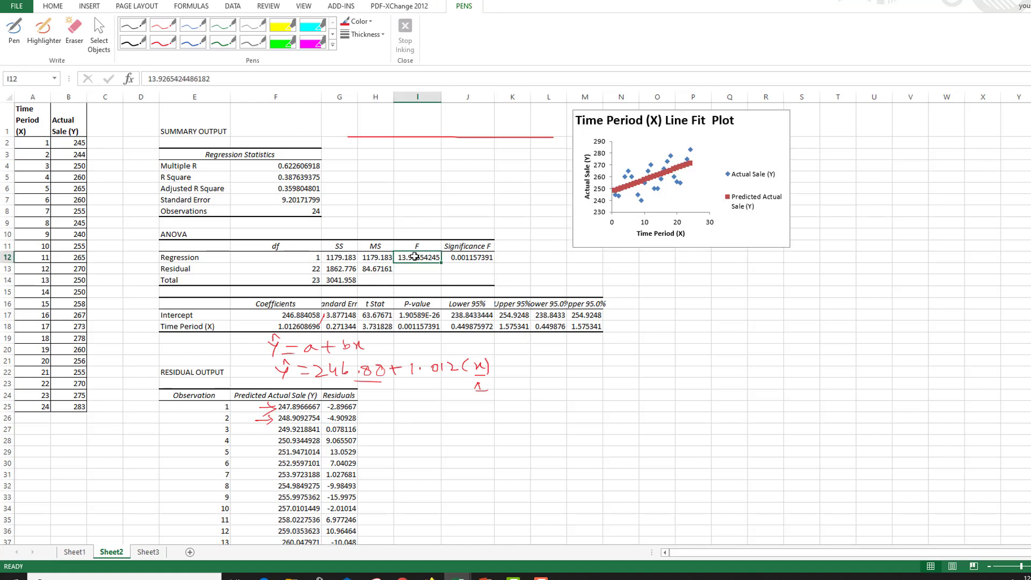
pyautogui.click(466, 259)
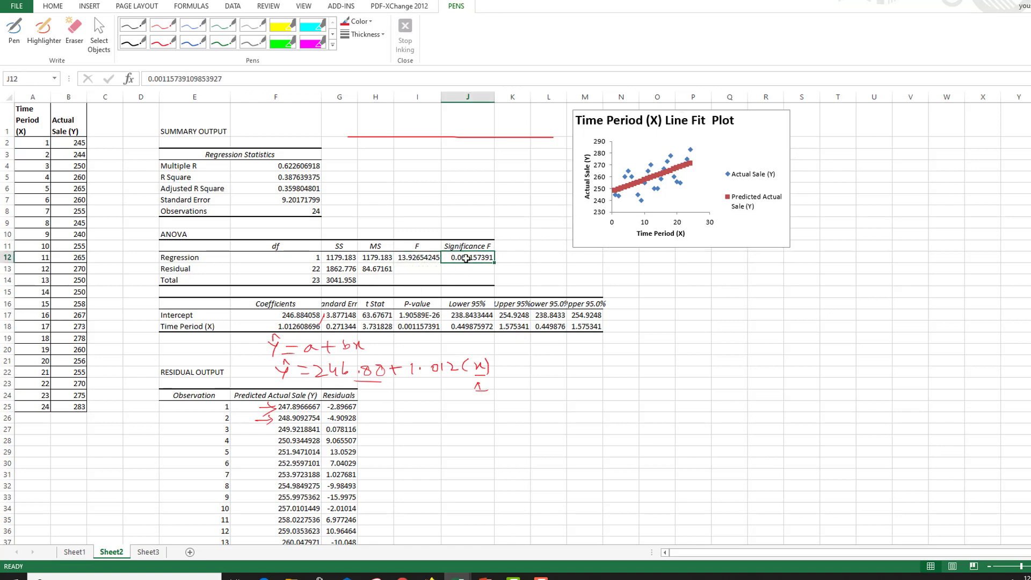
pyautogui.click(424, 316)
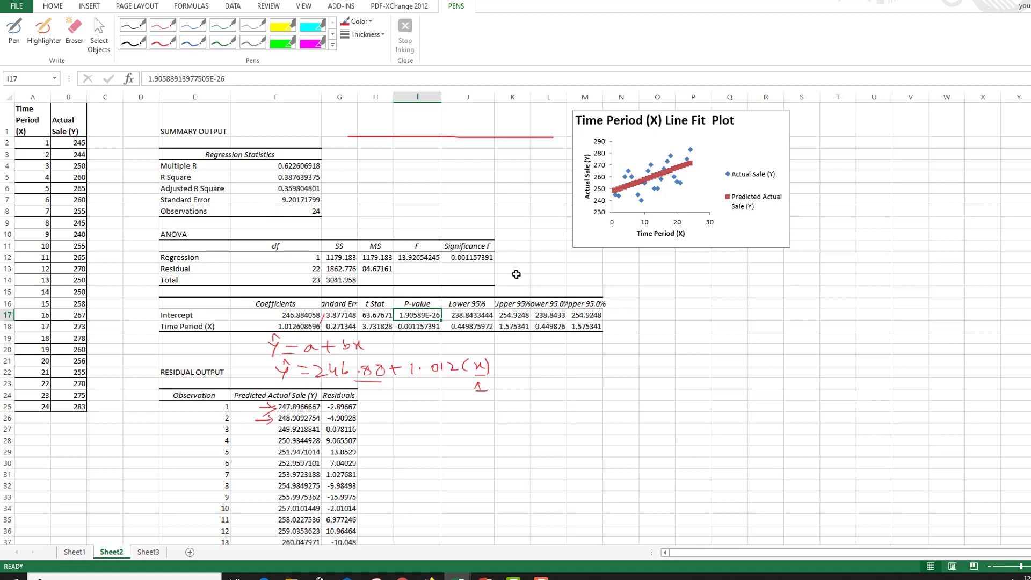
# Step: Handwrite α = 0.05 in red ink beside the ANOVA table
pyautogui.click(167, 31)
pyautogui.moveTo(515, 260)
pyautogui.mouseDown()
pyautogui.moveTo(501, 272)
pyautogui.moveTo(532, 264)
pyautogui.mouseUp()
pyautogui.moveTo(520, 269); pyautogui.dragTo(561, 264)
pyautogui.moveTo(577, 260); pyautogui.dragTo(571, 273)
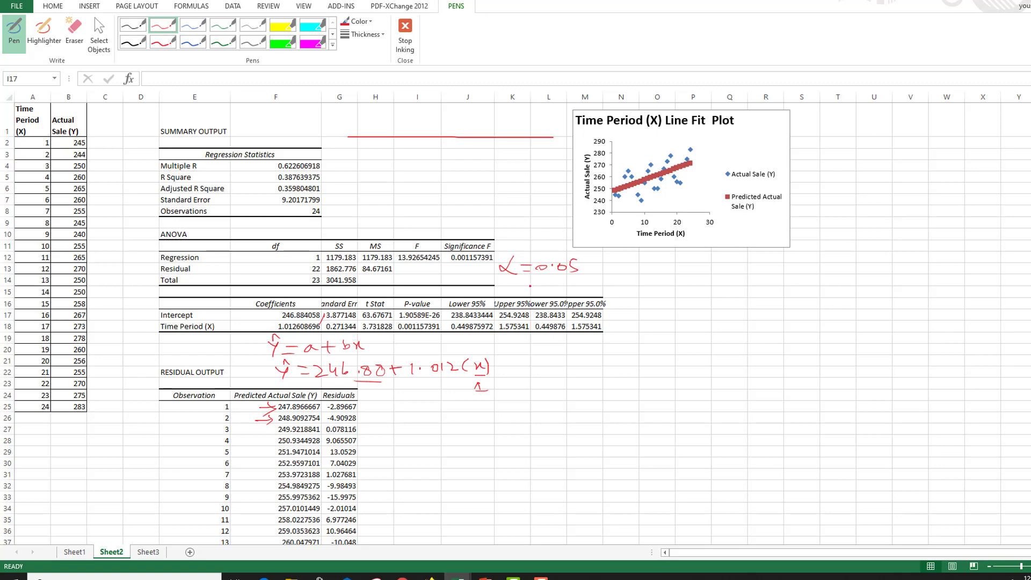
# Step: Draw arrows from the intercept and Time Period P-values and annotate each with P < α
pyautogui.moveTo(523, 283); pyautogui.dragTo(532, 283)
pyautogui.moveTo(441, 312)
pyautogui.mouseDown()
pyautogui.moveTo(450, 298)
pyautogui.moveTo(516, 281)
pyautogui.moveTo(584, 281)
pyautogui.mouseUp()
pyautogui.moveTo(415, 333)
pyautogui.mouseDown()
pyautogui.moveTo(442, 346)
pyautogui.moveTo(485, 344)
pyautogui.mouseUp()
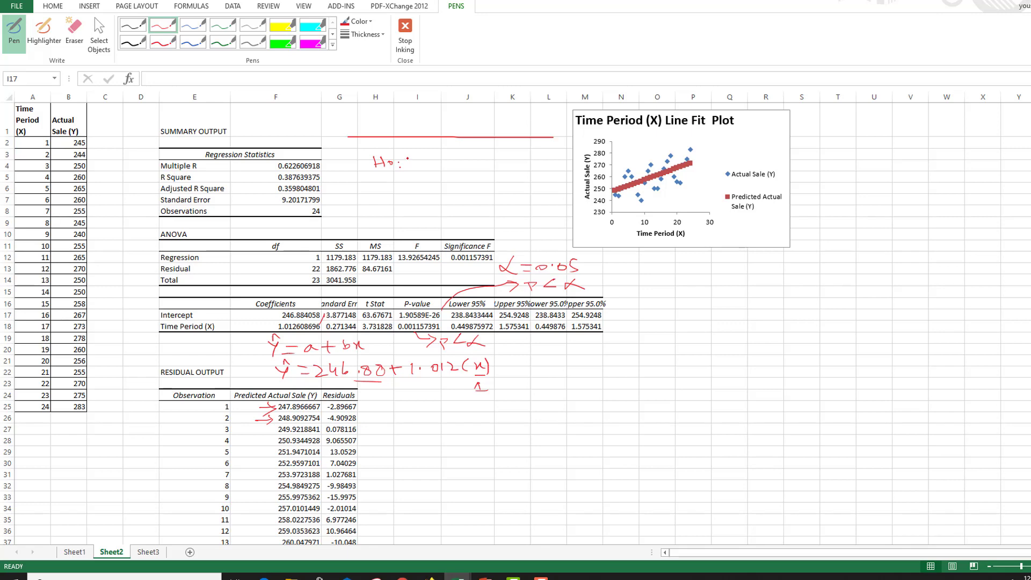
# Step: Handwrite the null hypothesis H0: b = 0 and the alternative b ≠ 0 beside the regression statistics
pyautogui.moveTo(410, 159); pyautogui.dragTo(434, 160)
pyautogui.moveTo(425, 165); pyautogui.dragTo(433, 165)
pyautogui.click(404, 189)
pyautogui.moveTo(421, 176)
pyautogui.mouseDown()
pyautogui.moveTo(429, 188)
pyautogui.moveTo(451, 185)
pyautogui.mouseUp()
pyautogui.moveTo(445, 175)
pyautogui.mouseDown()
pyautogui.moveTo(441, 190)
pyautogui.moveTo(464, 176)
pyautogui.mouseUp()
# Step: Handwrite the conclusion "H0 is rejected" below the two hypotheses
pyautogui.moveTo(425, 201); pyautogui.dragTo(445, 206)
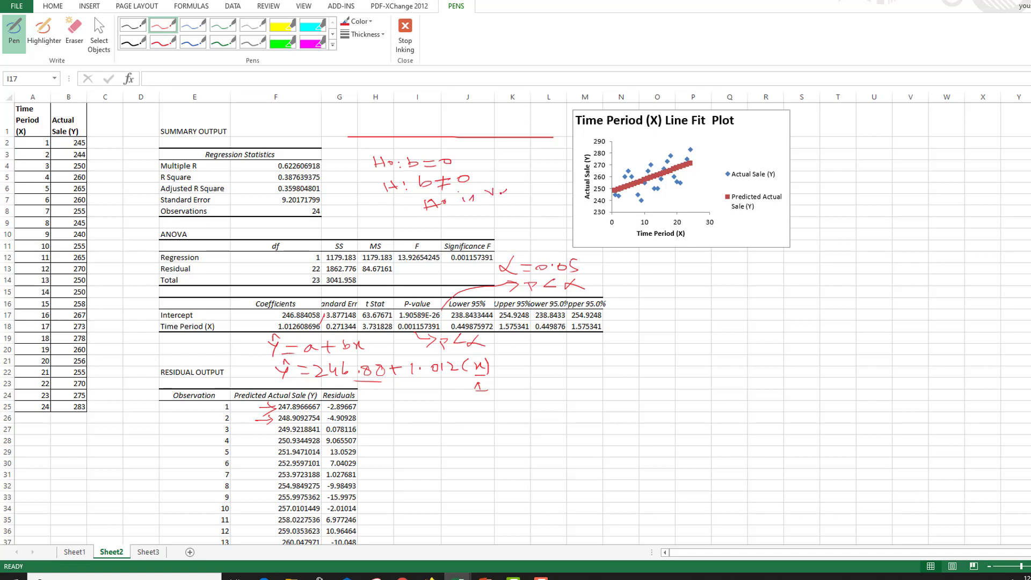
pyautogui.moveTo(503, 189); pyautogui.dragTo(530, 185)
pyautogui.moveTo(547, 183); pyautogui.dragTo(559, 177)
# Step: Sketch a right-skewed F-distribution curve beside the residual output, with its horizontal axis labelled 0 and ∞
pyautogui.moveTo(398, 471)
pyautogui.mouseDown()
pyautogui.moveTo(471, 469)
pyautogui.moveTo(402, 430)
pyautogui.moveTo(536, 453)
pyautogui.mouseUp()
pyautogui.moveTo(396, 477); pyautogui.dragTo(513, 468)
pyautogui.moveTo(497, 480); pyautogui.dragTo(516, 475)
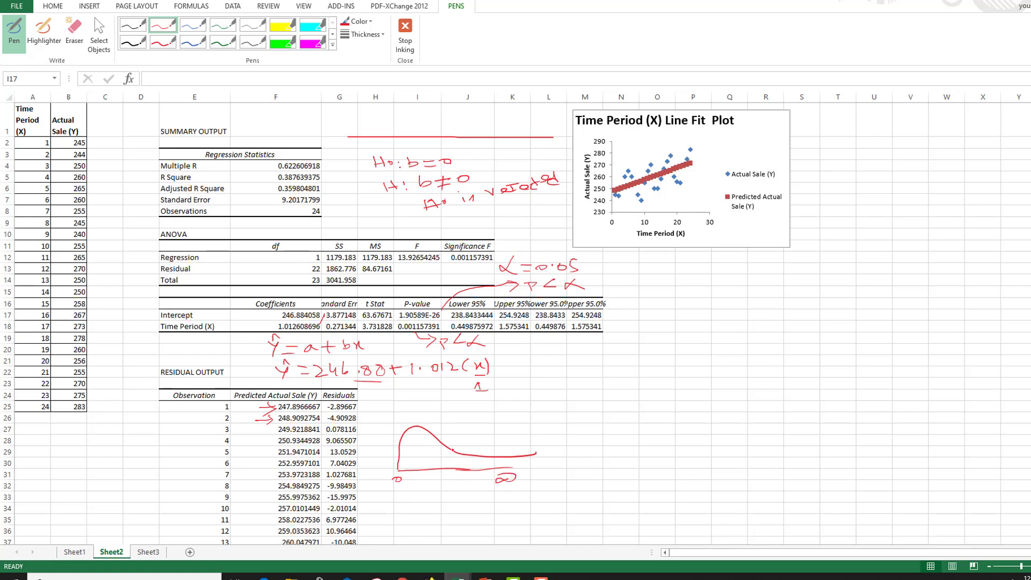
# Step: Mark the critical value on the curve, label it Fα = 0.00115, and underline the Significance F value
pyautogui.moveTo(453, 449); pyautogui.dragTo(457, 487)
pyautogui.moveTo(447, 493)
pyautogui.mouseDown()
pyautogui.moveTo(465, 499)
pyautogui.moveTo(445, 502)
pyautogui.mouseUp()
pyautogui.click(476, 496)
pyautogui.moveTo(494, 497); pyautogui.dragTo(510, 495)
pyautogui.moveTo(525, 492); pyautogui.dragTo(542, 494)
pyautogui.click(535, 490)
pyautogui.moveTo(454, 269); pyautogui.dragTo(487, 269)
# Step: Label the curve's acceptance region A.R and rejection region R.R, and mark F = 13.92 in the tail
pyautogui.moveTo(418, 446)
pyautogui.mouseDown()
pyautogui.moveTo(453, 451)
pyautogui.moveTo(495, 433)
pyautogui.mouseUp()
pyautogui.moveTo(504, 421)
pyautogui.mouseDown()
pyautogui.moveTo(498, 433)
pyautogui.moveTo(531, 426)
pyautogui.mouseUp()
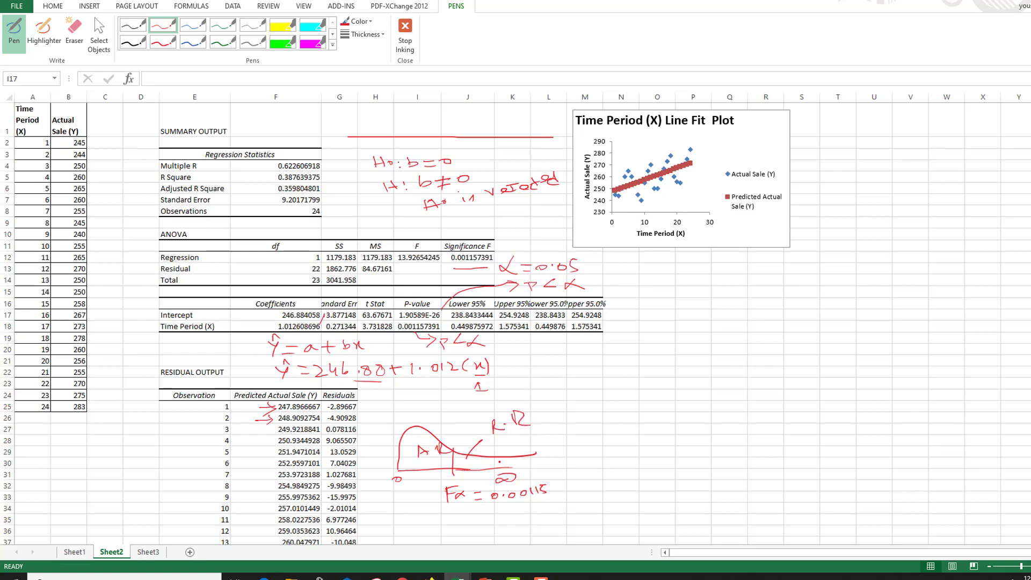
pyautogui.moveTo(498, 460); pyautogui.dragTo(544, 435)
pyautogui.moveTo(535, 441); pyautogui.dragTo(556, 437)
pyautogui.moveTo(548, 441); pyautogui.dragTo(557, 439)
pyautogui.moveTo(559, 436); pyautogui.dragTo(586, 436)
pyautogui.moveTo(596, 425); pyautogui.dragTo(607, 428)
# Step: Draw a curved arrow down from beside the ANOVA table and handwrite "we will reject H0" at its end
pyautogui.moveTo(556, 236); pyautogui.dragTo(652, 327)
pyautogui.moveTo(653, 319); pyautogui.dragTo(644, 330)
pyautogui.moveTo(587, 370)
pyautogui.mouseDown()
pyautogui.moveTo(650, 364)
pyautogui.moveTo(673, 348)
pyautogui.mouseUp()
pyautogui.moveTo(625, 379); pyautogui.dragTo(638, 387)
pyautogui.moveTo(642, 378)
pyautogui.mouseDown()
pyautogui.moveTo(656, 385)
pyautogui.moveTo(671, 376)
pyautogui.mouseUp()
pyautogui.moveTo(680, 366); pyautogui.dragTo(656, 404)
pyautogui.moveTo(659, 399); pyautogui.dragTo(686, 395)
pyautogui.moveTo(691, 392); pyautogui.dragTo(692, 393)
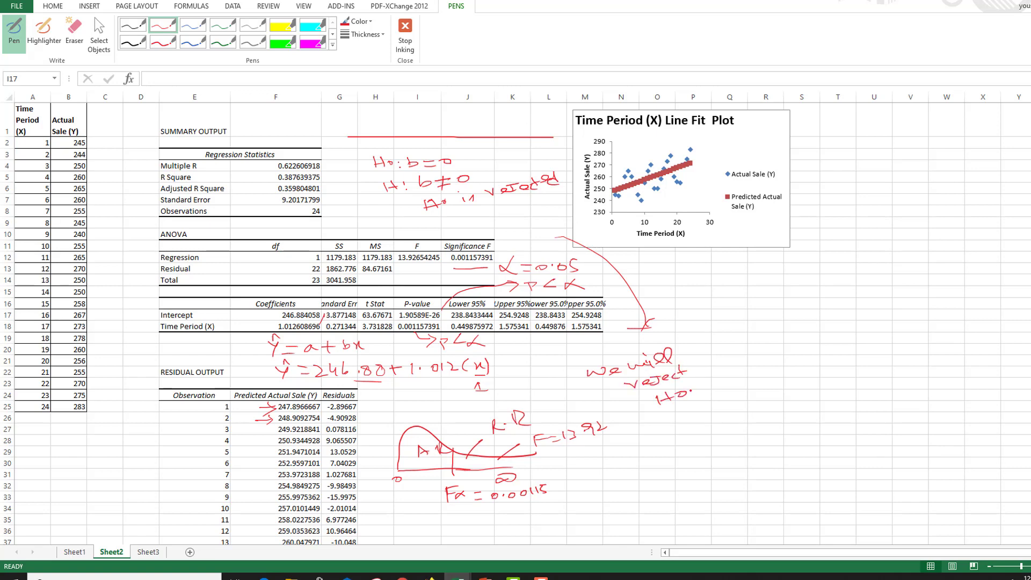